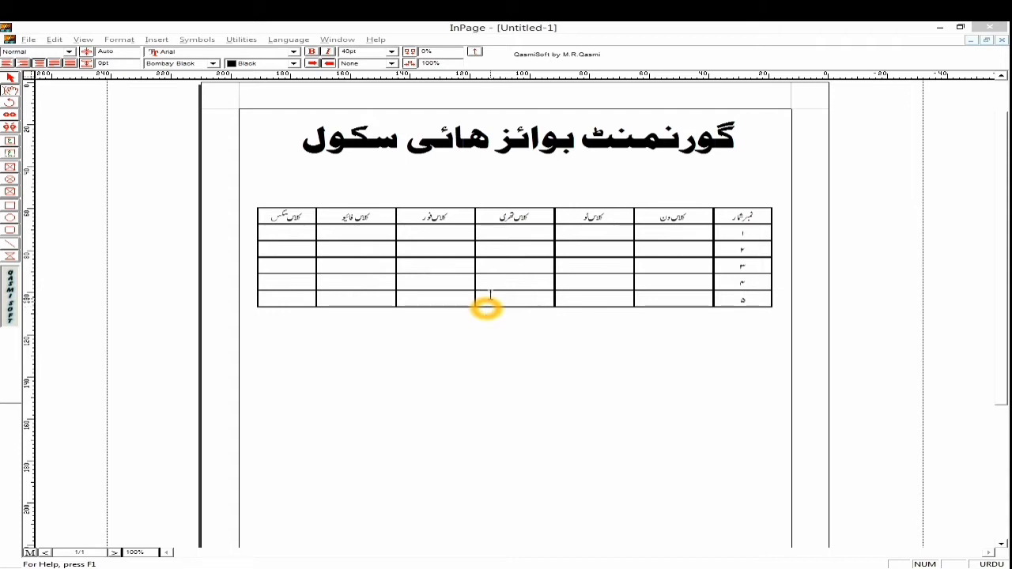
{"action": "left_click", "coordinate": [517, 307]}
{"action": "left_click", "coordinate": [630, 219]}
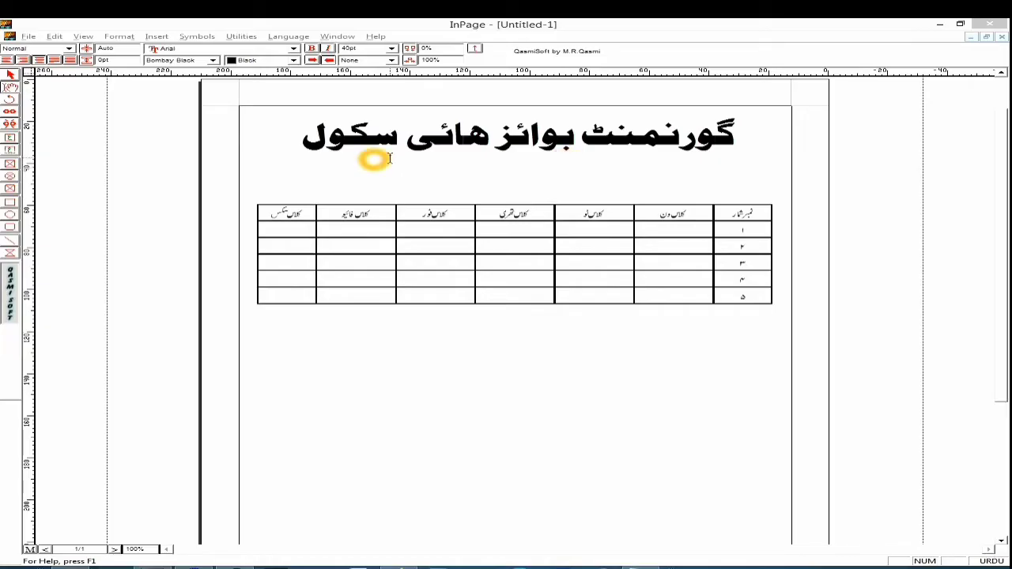
Add a blank line below the school heading, start inserting a table there, and move the dialog clear of the existing table
{"action": "left_click", "coordinate": [475, 184]}
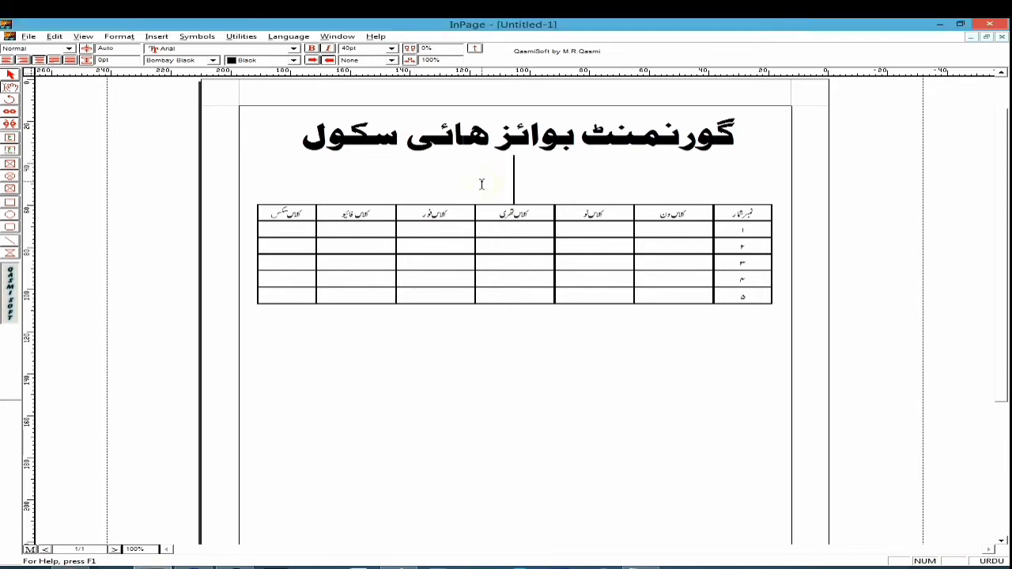
{"action": "key", "text": "Return"}
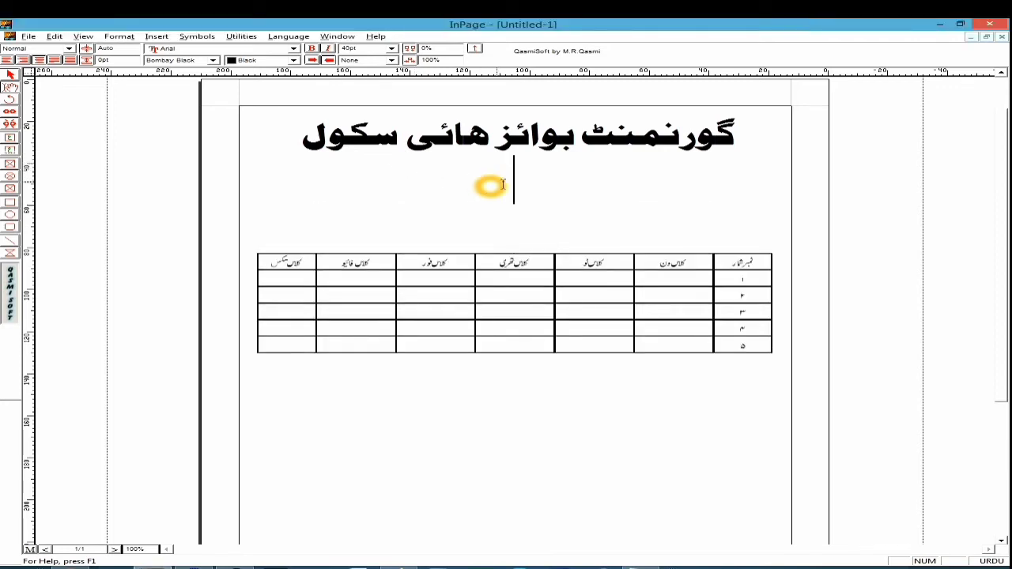
{"action": "left_click", "coordinate": [164, 37]}
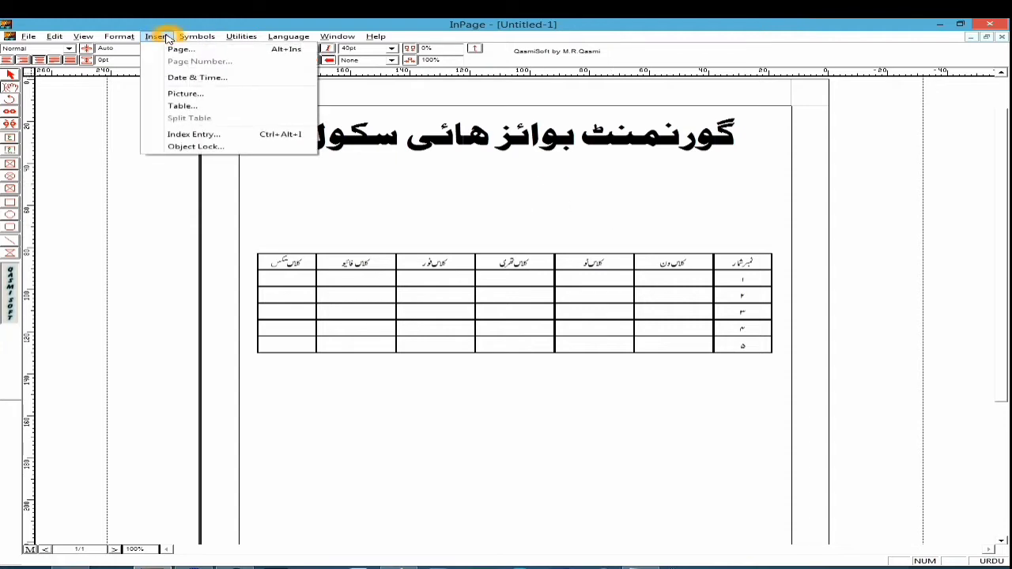
{"action": "left_click", "coordinate": [226, 107]}
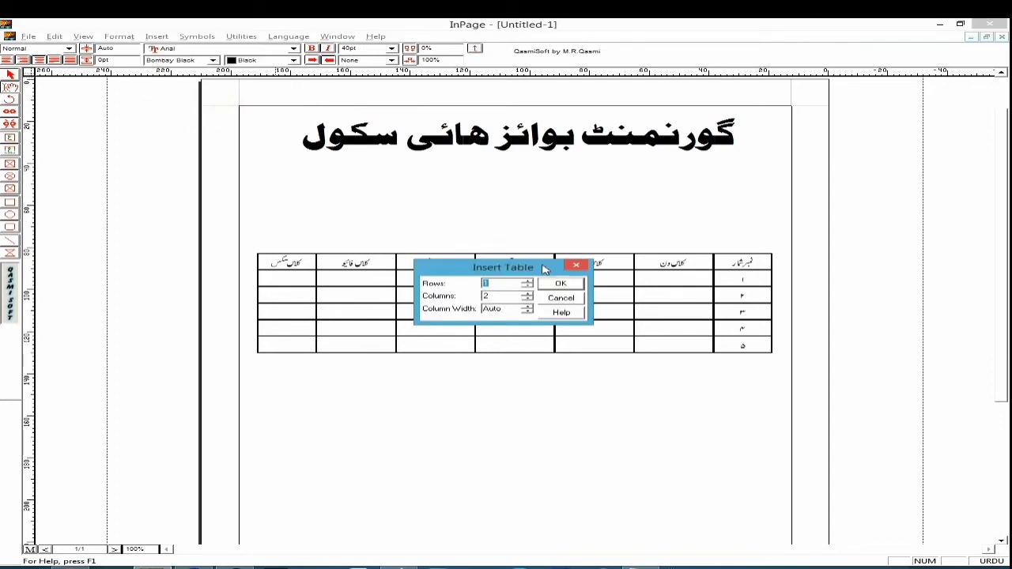
{"action": "left_click_drag", "start_coordinate": [543, 269], "coordinate": [561, 369]}
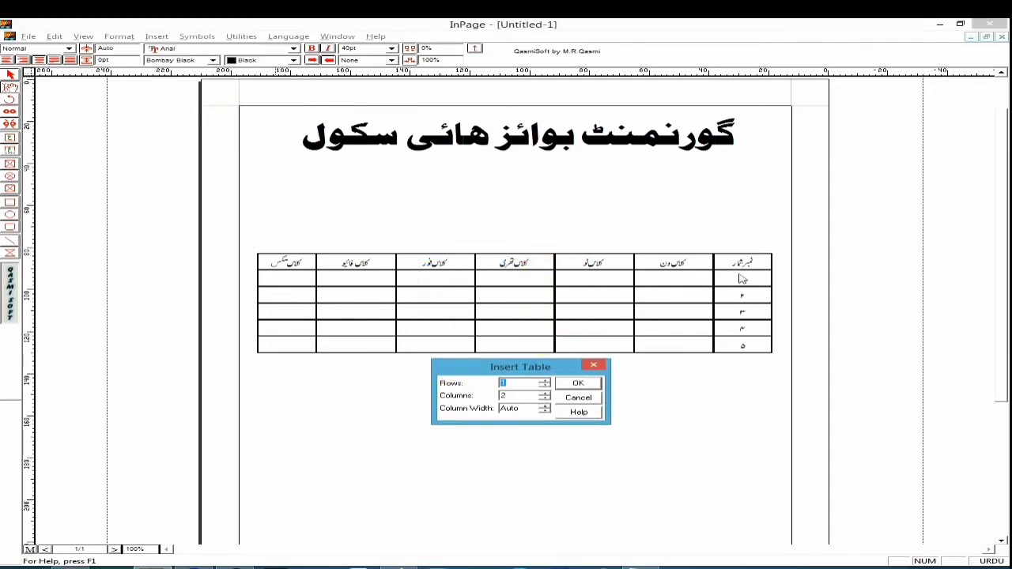
Examine the existing table's numbered rows and header cells to work out the row and column counts for the new table
{"action": "left_click", "coordinate": [514, 383]}
{"action": "left_click_drag", "start_coordinate": [530, 386], "coordinate": [484, 385]}
{"action": "left_click", "coordinate": [425, 382]}
{"action": "left_click", "coordinate": [680, 352]}
{"action": "left_click", "coordinate": [720, 335]}
{"action": "left_click", "coordinate": [490, 389]}
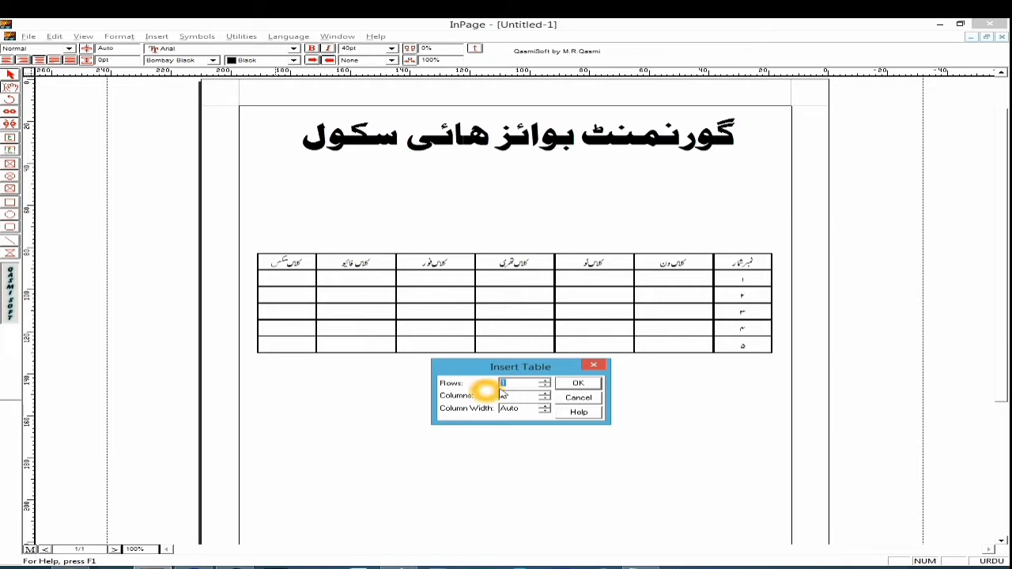
{"action": "left_click", "coordinate": [625, 343]}
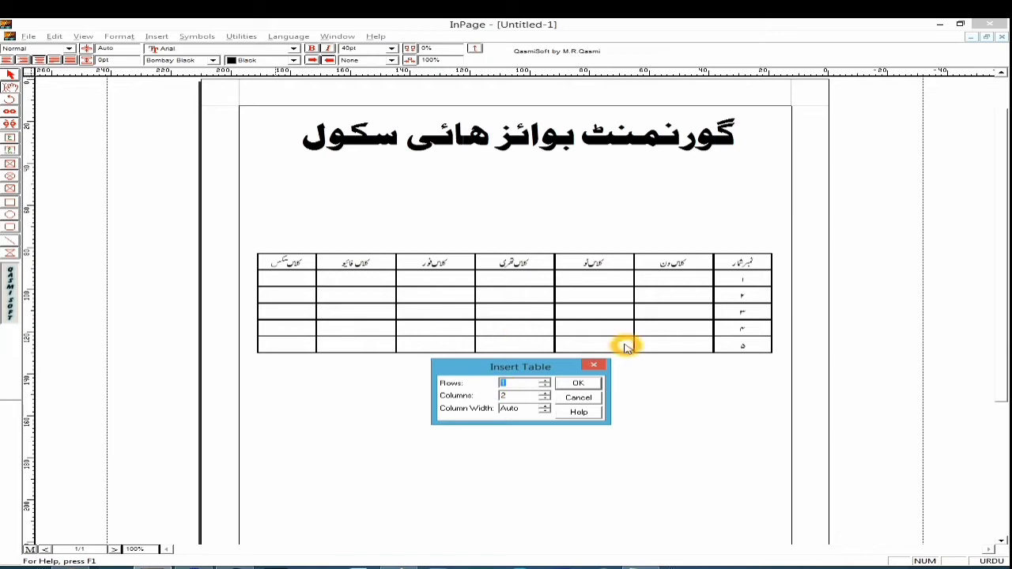
{"action": "left_click", "coordinate": [506, 395]}
{"action": "left_click", "coordinate": [735, 267]}
{"action": "left_click", "coordinate": [656, 266]}
{"action": "left_click", "coordinate": [592, 266]}
{"action": "left_click", "coordinate": [523, 266]}
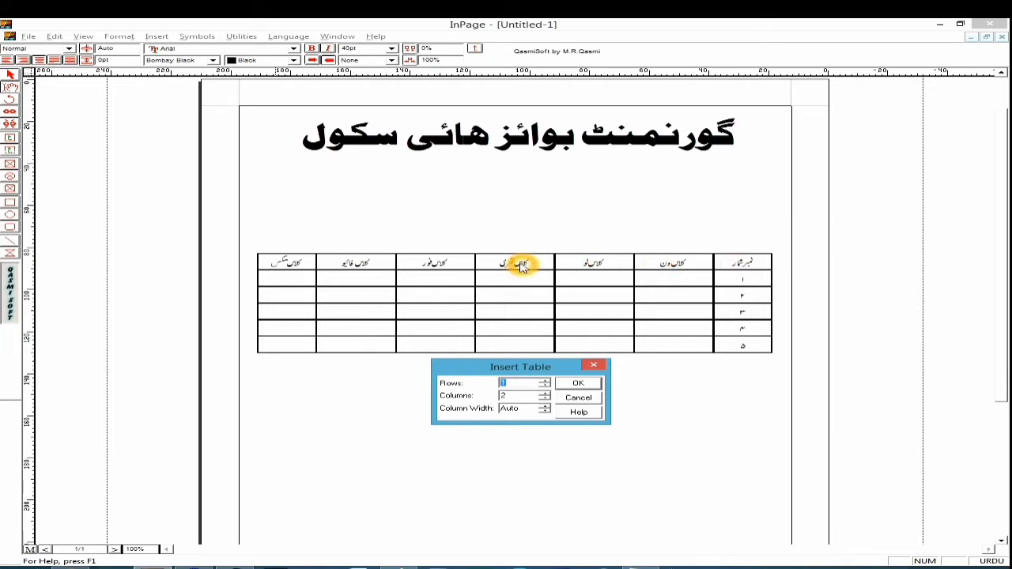
{"action": "left_click", "coordinate": [429, 259]}
{"action": "left_click", "coordinate": [376, 265]}
{"action": "left_click", "coordinate": [290, 266]}
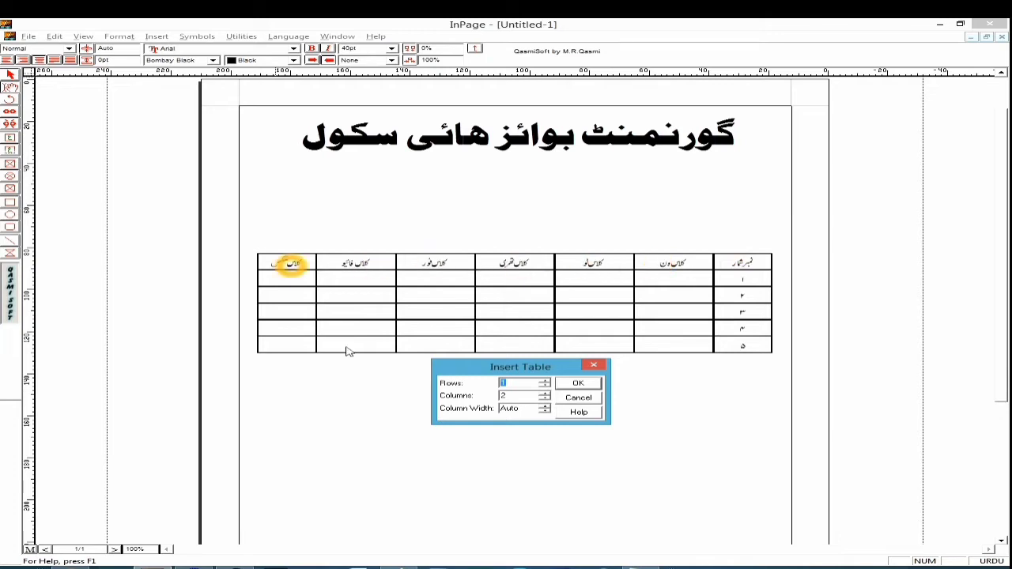
Insert a table with 1 row and 7 columns below the heading, keeping the column width on Auto
{"action": "left_click", "coordinate": [506, 395]}
{"action": "left_click_drag", "start_coordinate": [509, 395], "coordinate": [490, 398]}
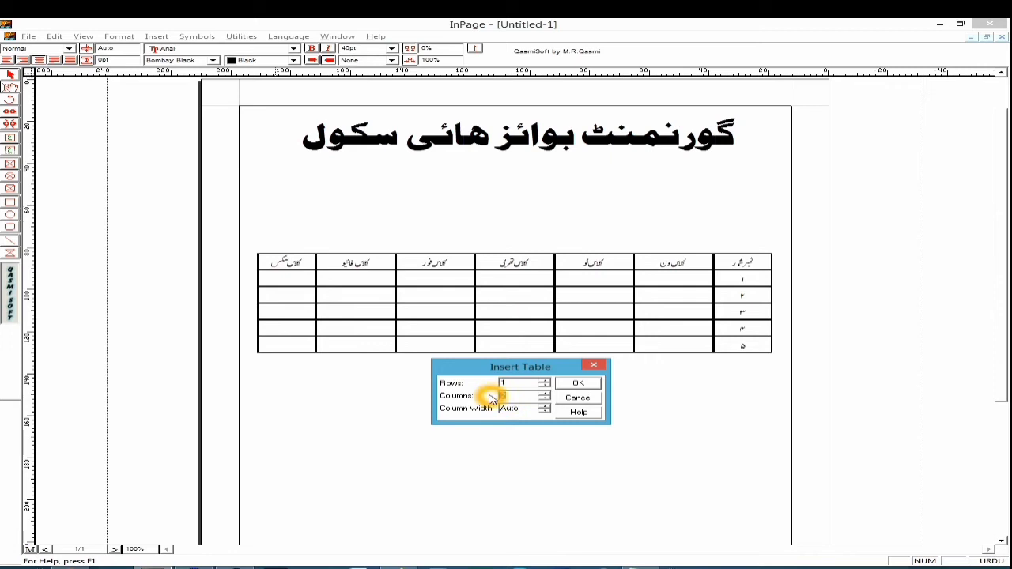
{"action": "type", "text": "7"}
{"action": "left_click", "coordinate": [578, 383]}
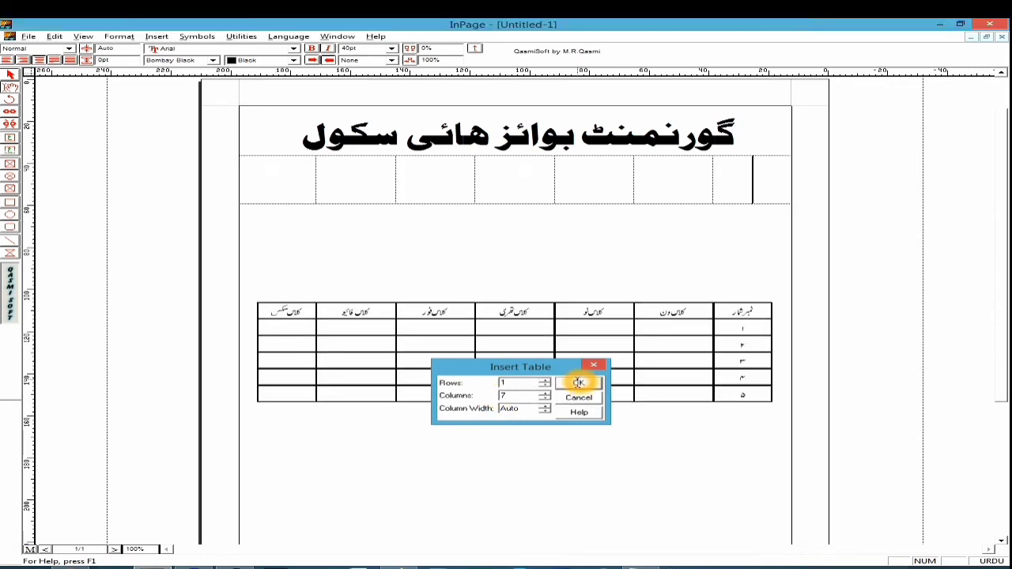
{"action": "left_click", "coordinate": [575, 313]}
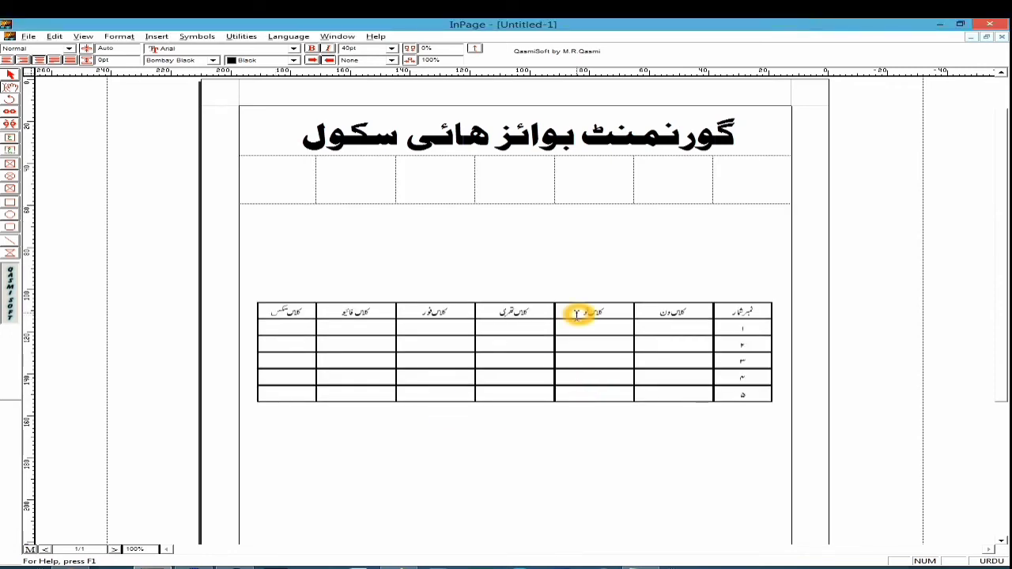
{"action": "left_click", "coordinate": [545, 251]}
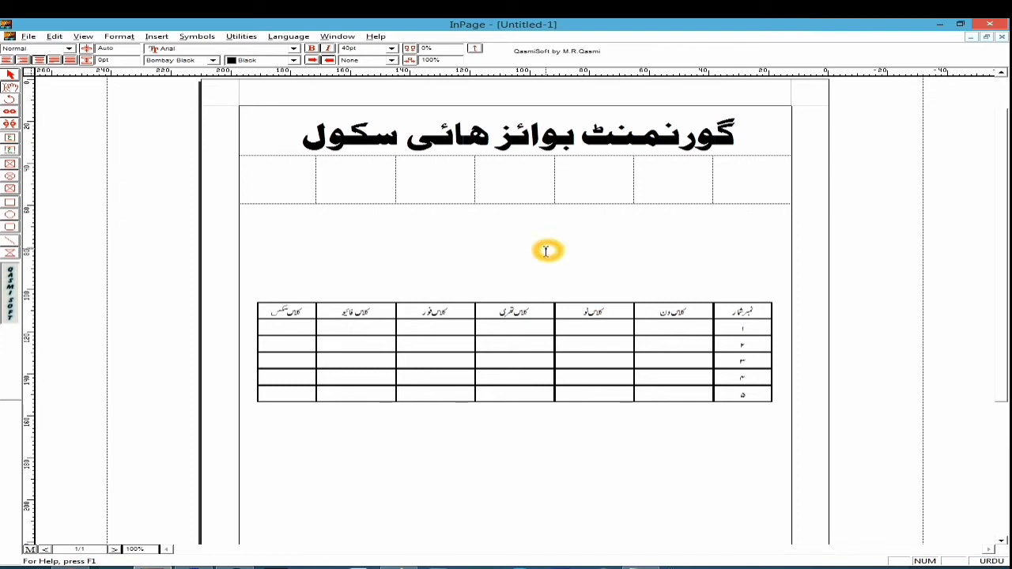
{"action": "left_click_drag", "start_coordinate": [728, 184], "coordinate": [529, 186]}
{"action": "left_click_drag", "start_coordinate": [443, 183], "coordinate": [418, 181]}
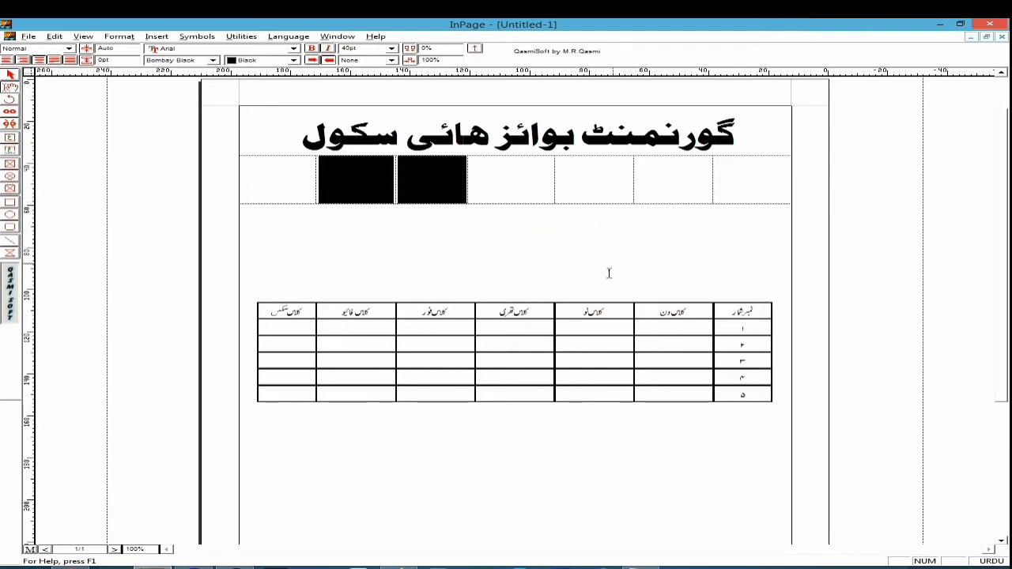
{"action": "left_click", "coordinate": [743, 186]}
{"action": "left_click", "coordinate": [741, 186]}
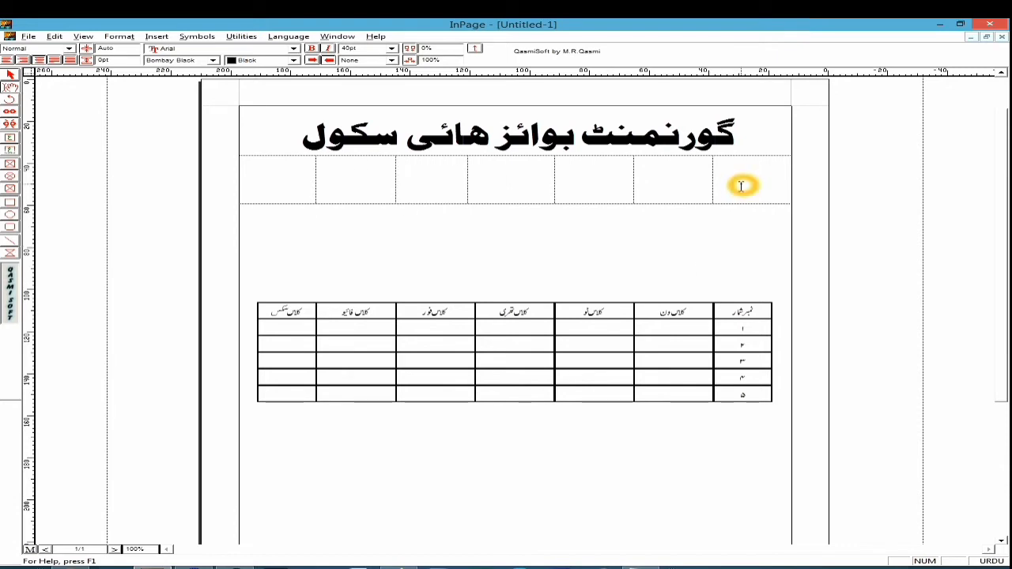
Pull both outer edges of the new table inward to line up with the existing table below
{"action": "left_click_drag", "start_coordinate": [789, 182], "coordinate": [775, 185]}
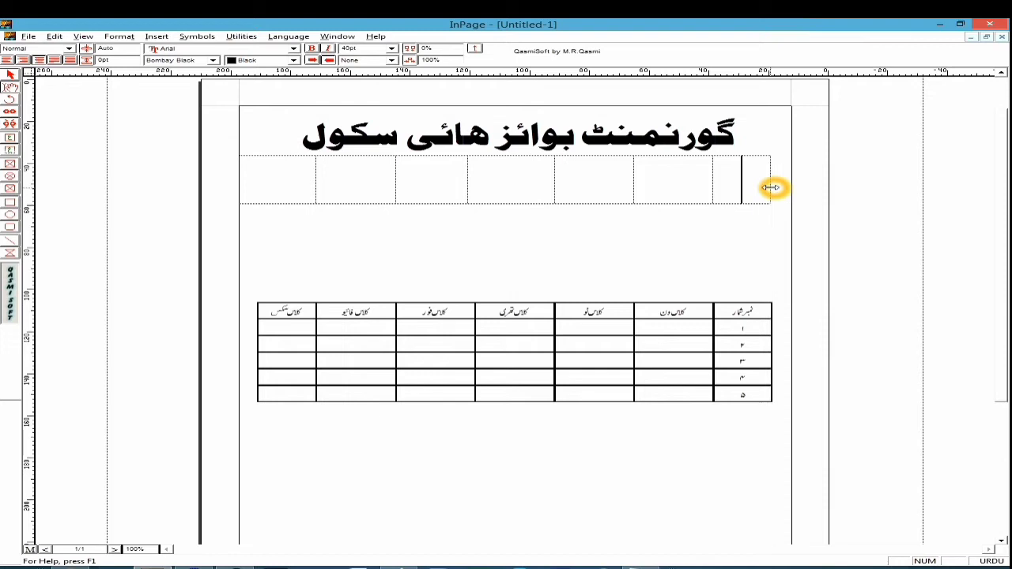
{"action": "left_click_drag", "start_coordinate": [242, 197], "coordinate": [257, 196]}
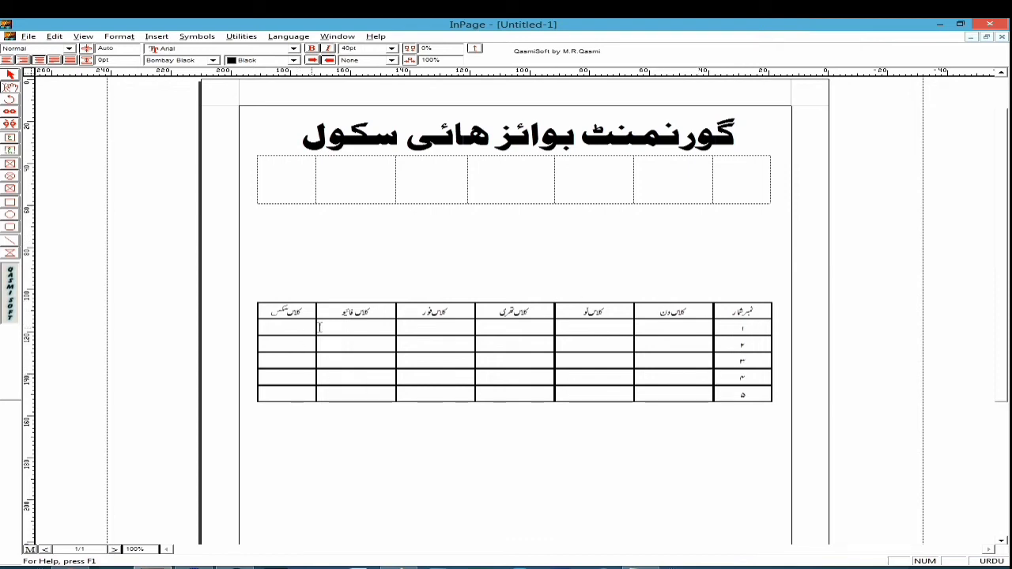
{"action": "left_click", "coordinate": [727, 185]}
{"action": "left_click", "coordinate": [332, 179]}
{"action": "left_click", "coordinate": [305, 182]}
{"action": "left_click", "coordinate": [466, 314]}
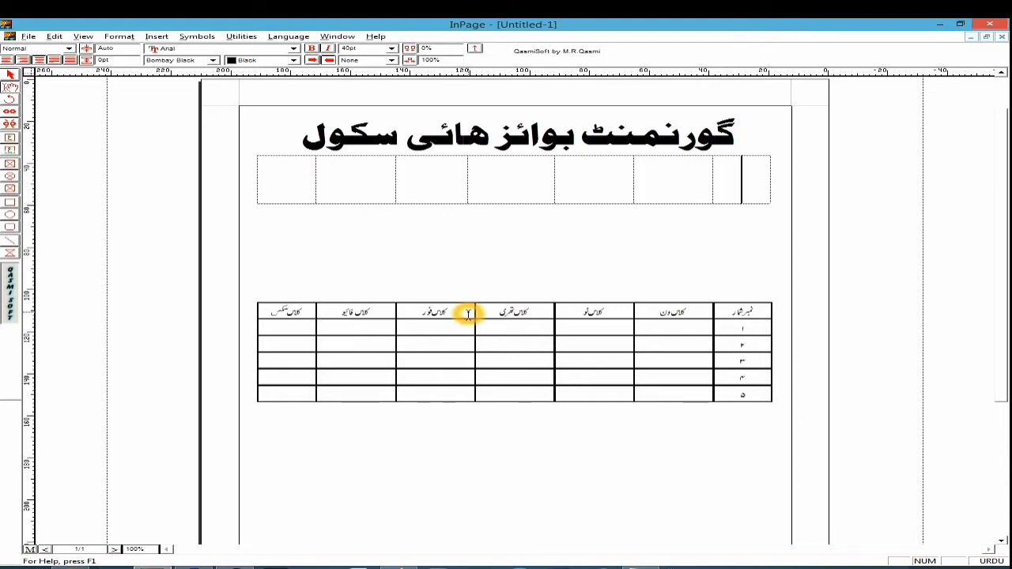
{"action": "left_click", "coordinate": [680, 321]}
{"action": "left_click", "coordinate": [745, 313]}
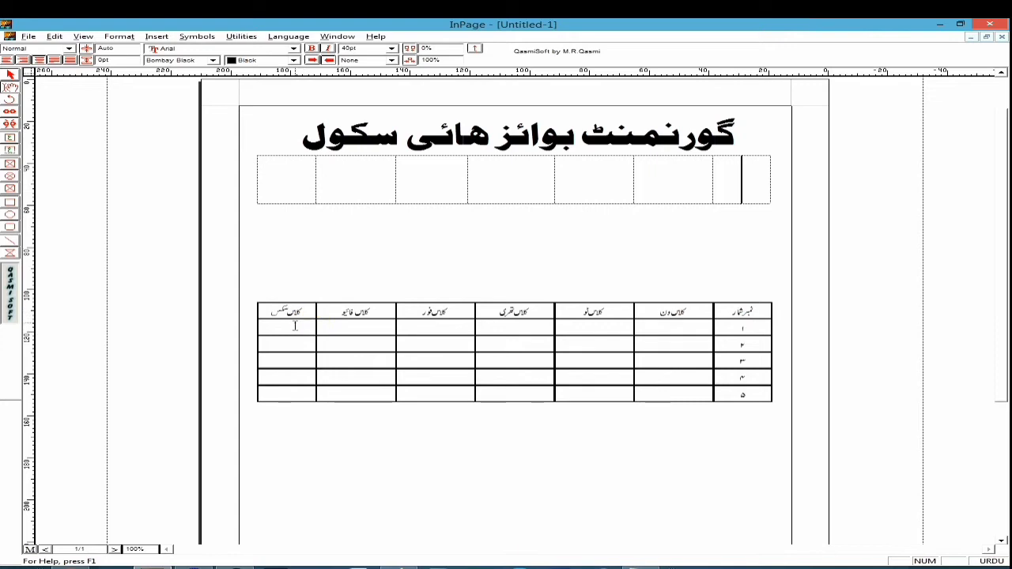
{"action": "left_click", "coordinate": [483, 201]}
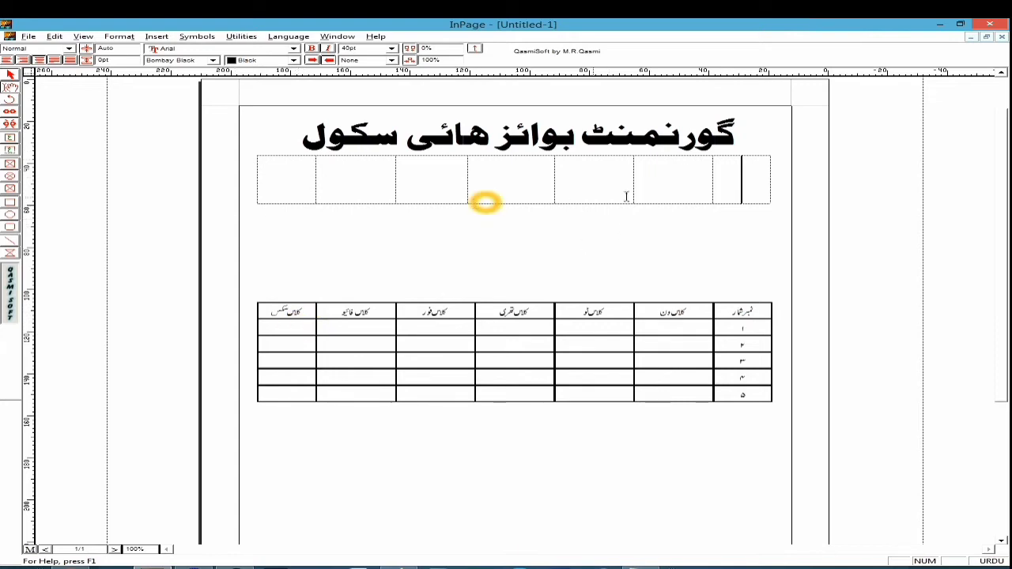
Fill all seven cells of the new table with red through Table Format
{"action": "left_click_drag", "start_coordinate": [728, 180], "coordinate": [276, 181]}
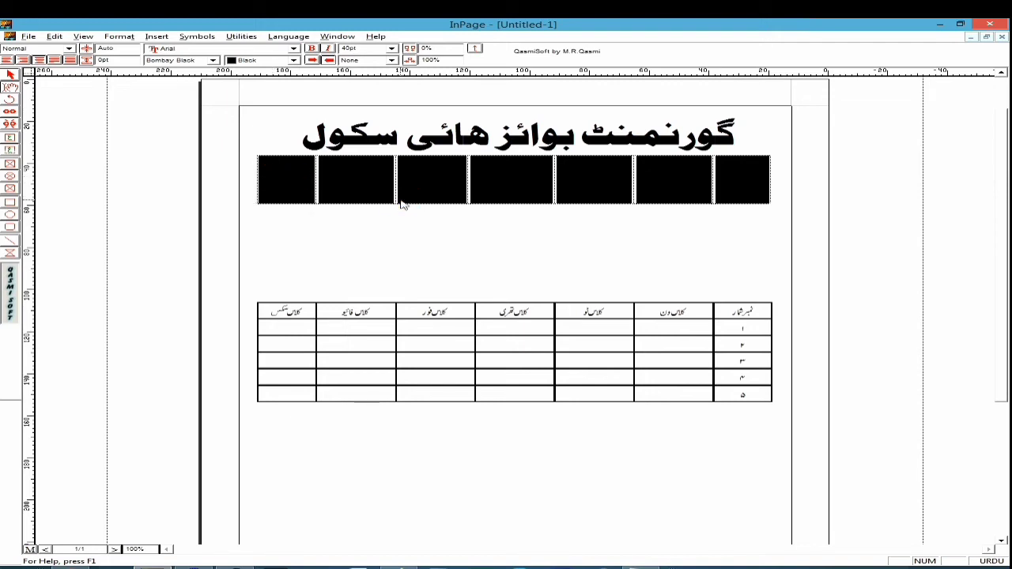
{"action": "left_click", "coordinate": [157, 36]}
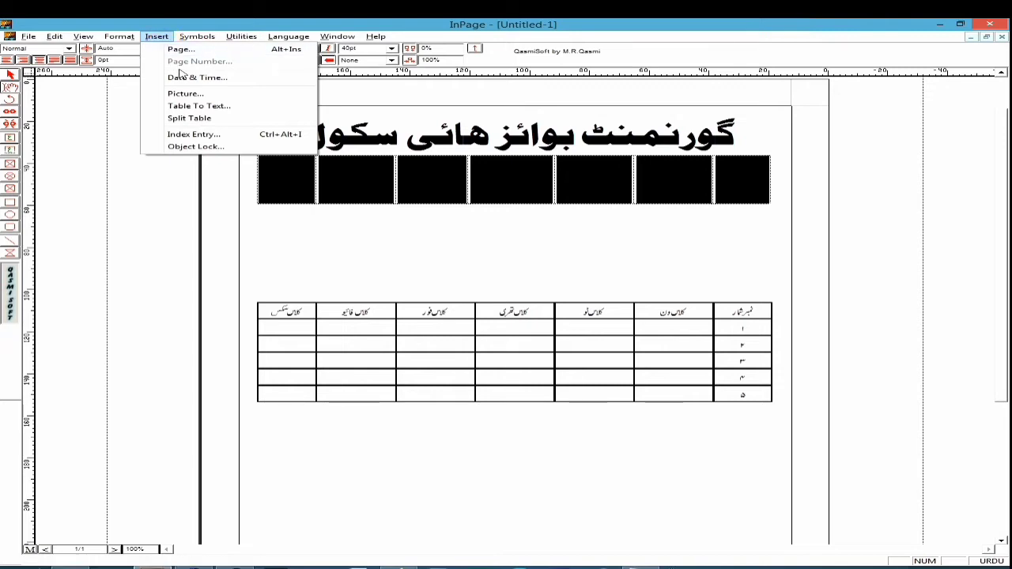
{"action": "mouse_move", "coordinate": [131, 41]}
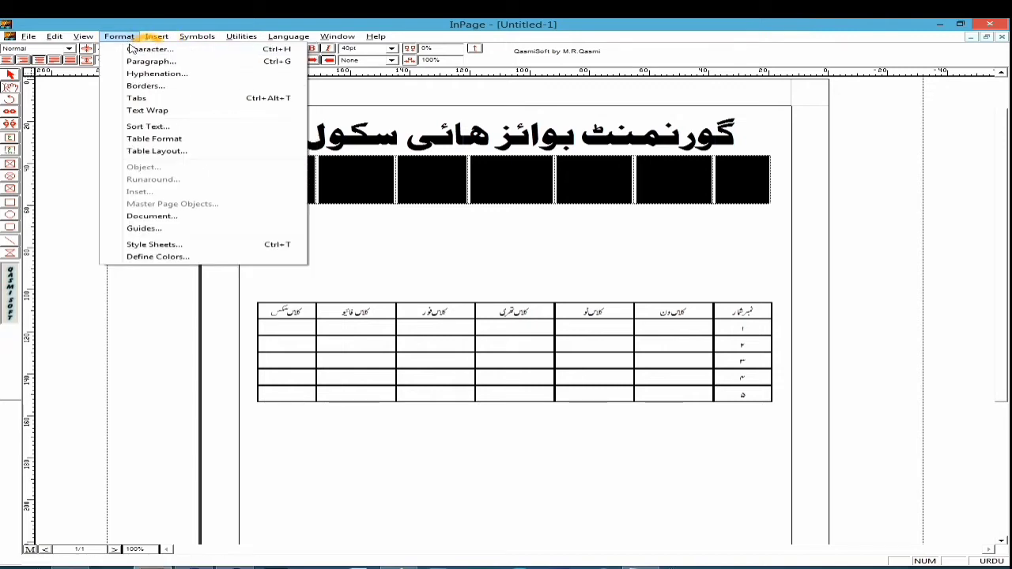
{"action": "left_click", "coordinate": [235, 142]}
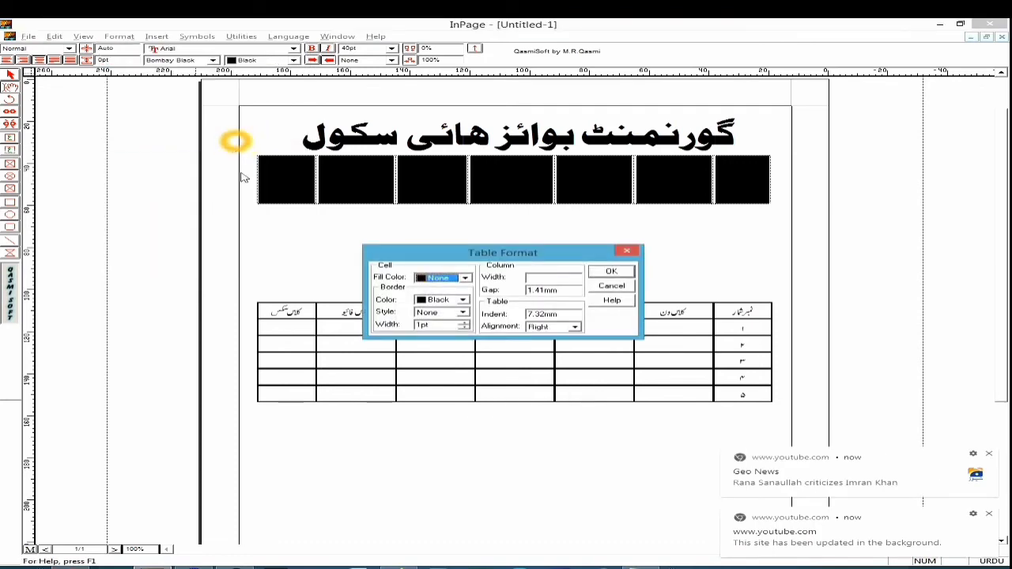
{"action": "left_click", "coordinate": [333, 313]}
{"action": "left_click", "coordinate": [392, 281]}
{"action": "left_click", "coordinate": [448, 283]}
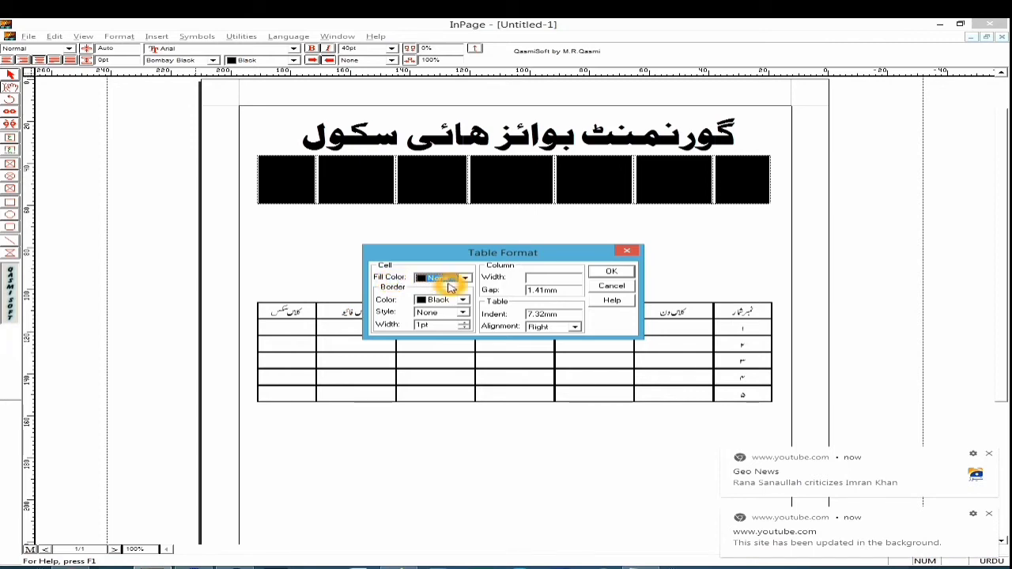
{"action": "left_click", "coordinate": [467, 279]}
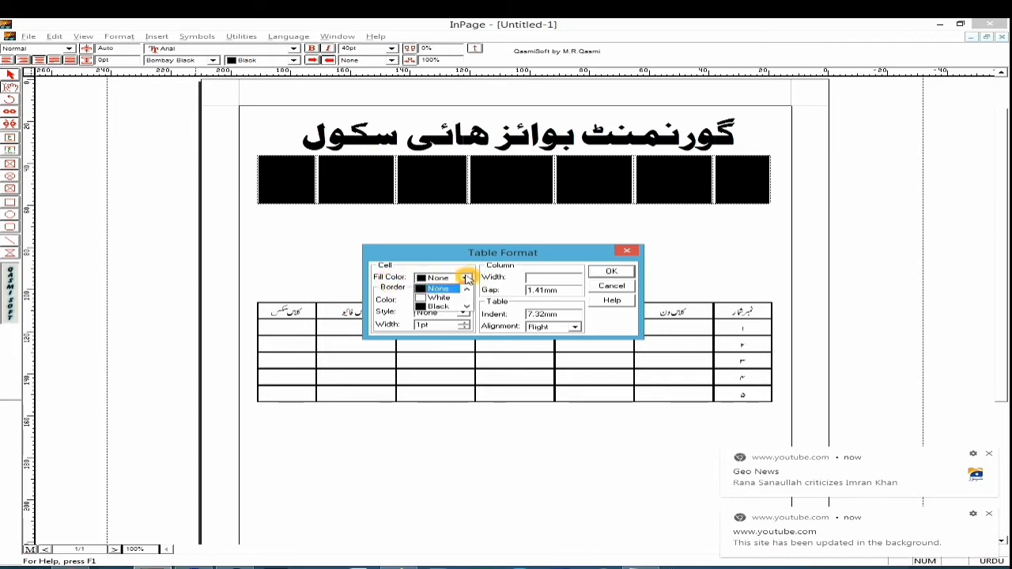
{"action": "left_click", "coordinate": [466, 298]}
{"action": "left_click", "coordinate": [467, 300]}
{"action": "left_click", "coordinate": [451, 297]}
{"action": "left_click", "coordinate": [611, 271]}
{"action": "left_click", "coordinate": [619, 222]}
Reselect all seven cells of the new table and set their fill color to None in Table Format
{"action": "left_click_drag", "start_coordinate": [731, 182], "coordinate": [274, 185]}
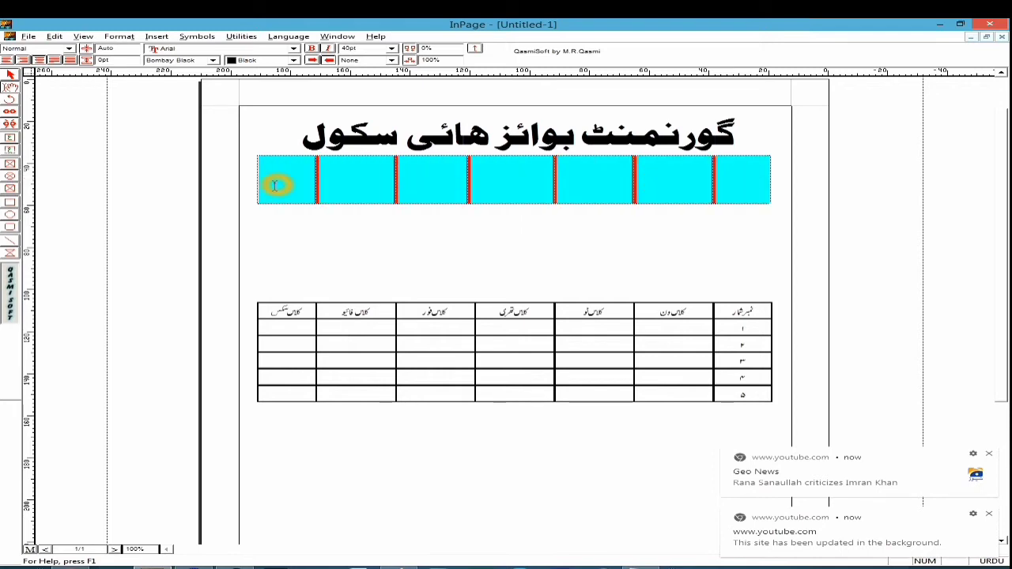
{"action": "left_click", "coordinate": [119, 37]}
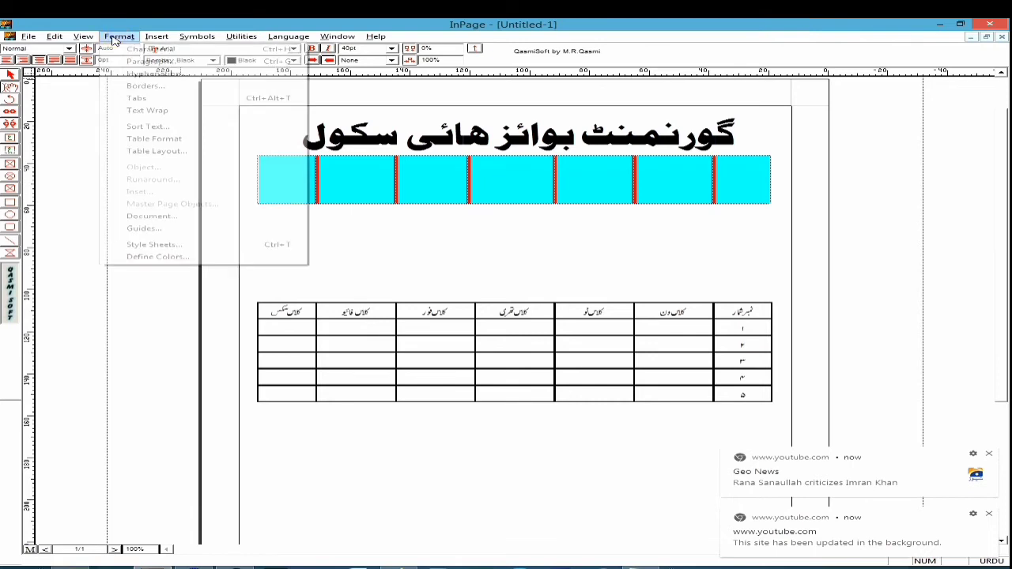
{"action": "left_click", "coordinate": [205, 139]}
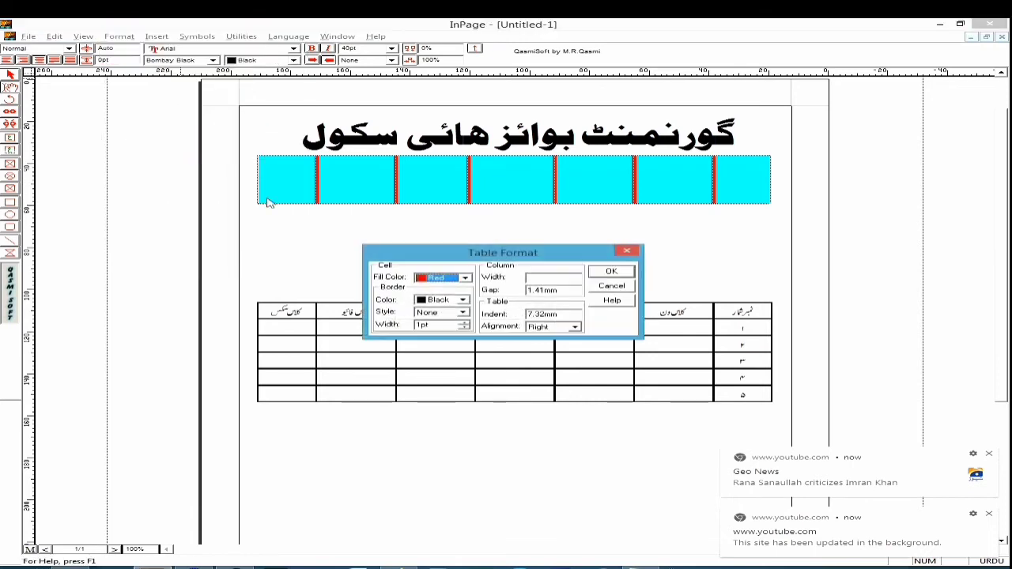
{"action": "left_click", "coordinate": [464, 277]}
{"action": "left_click", "coordinate": [467, 289]}
{"action": "left_click", "coordinate": [467, 289]}
{"action": "left_click", "coordinate": [455, 290]}
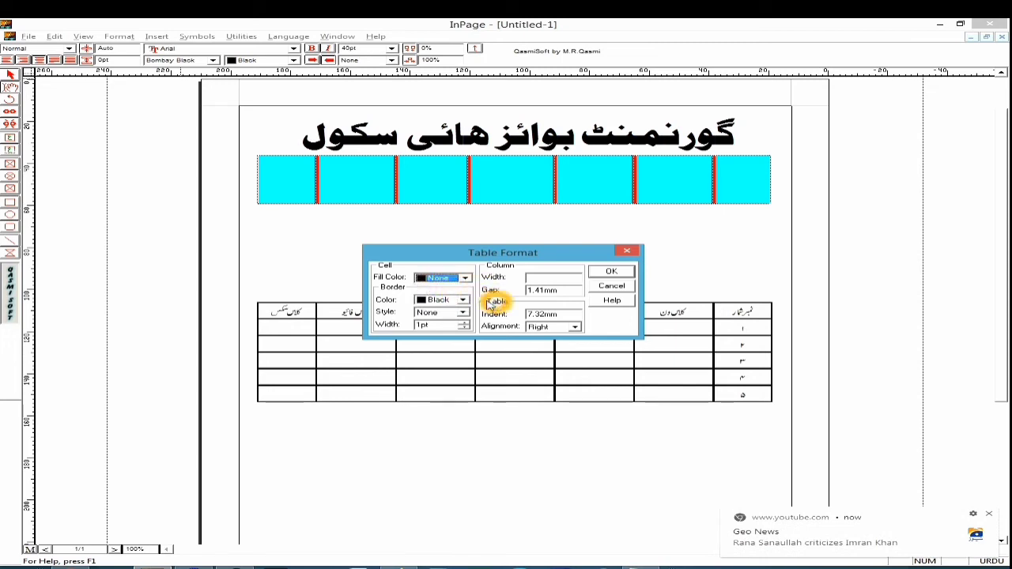
Give all seven cells of the new table a solid black border with a width of 1.25 in Table Format
{"action": "left_click", "coordinate": [463, 302]}
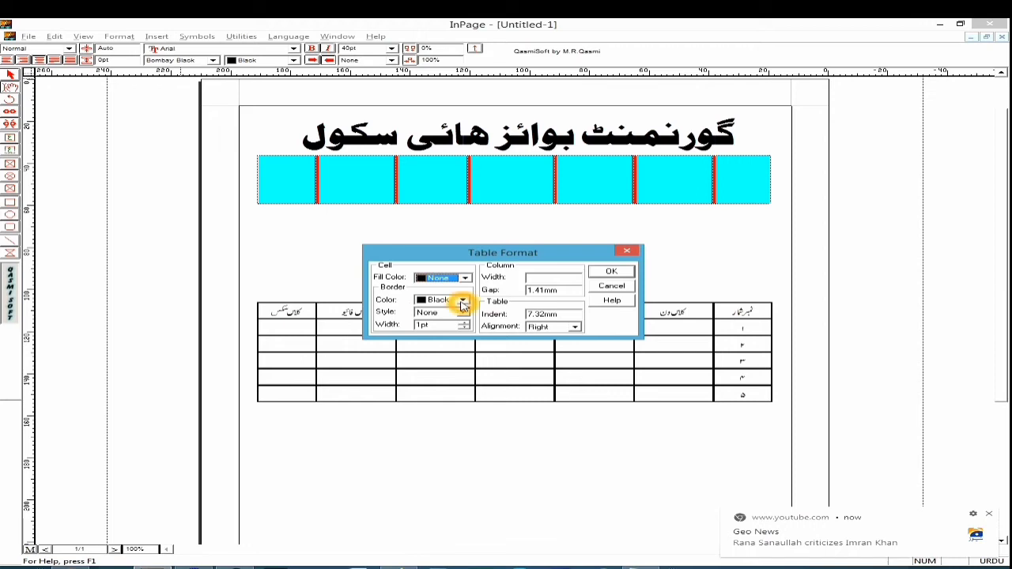
{"action": "left_click", "coordinate": [466, 309]}
{"action": "left_click", "coordinate": [463, 312]}
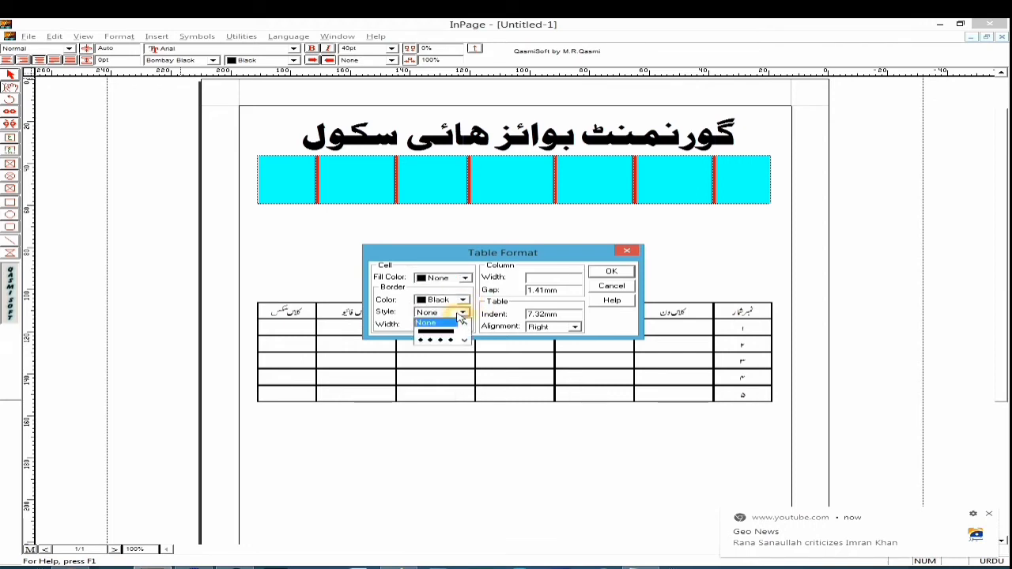
{"action": "left_click", "coordinate": [437, 336]}
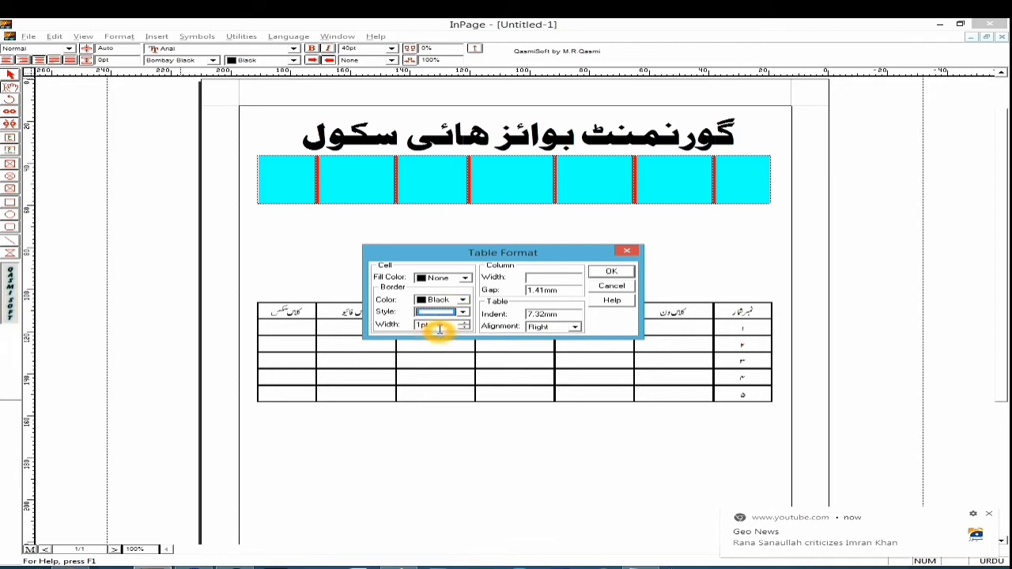
{"action": "left_click_drag", "start_coordinate": [430, 325], "coordinate": [409, 325]}
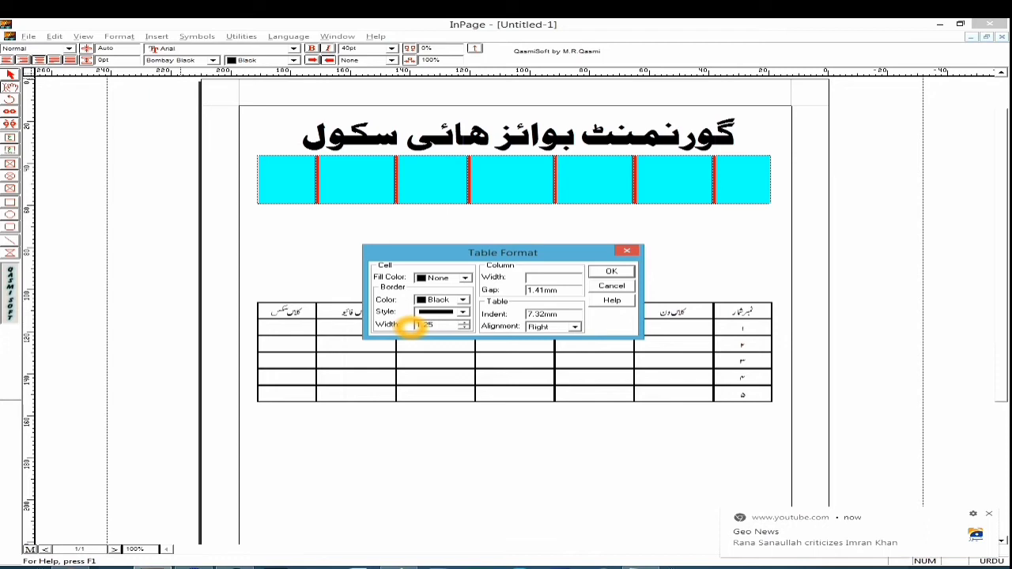
{"action": "left_click", "coordinate": [608, 272]}
Insert a blank line between the school heading and the new table
{"action": "left_click", "coordinate": [587, 254]}
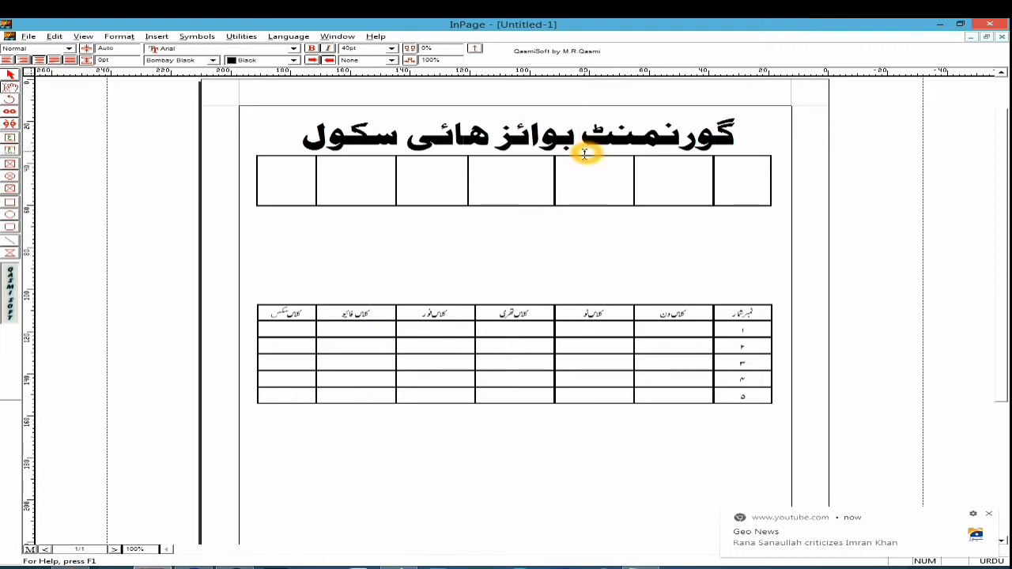
{"action": "key", "text": "End"}
{"action": "key", "text": "Return"}
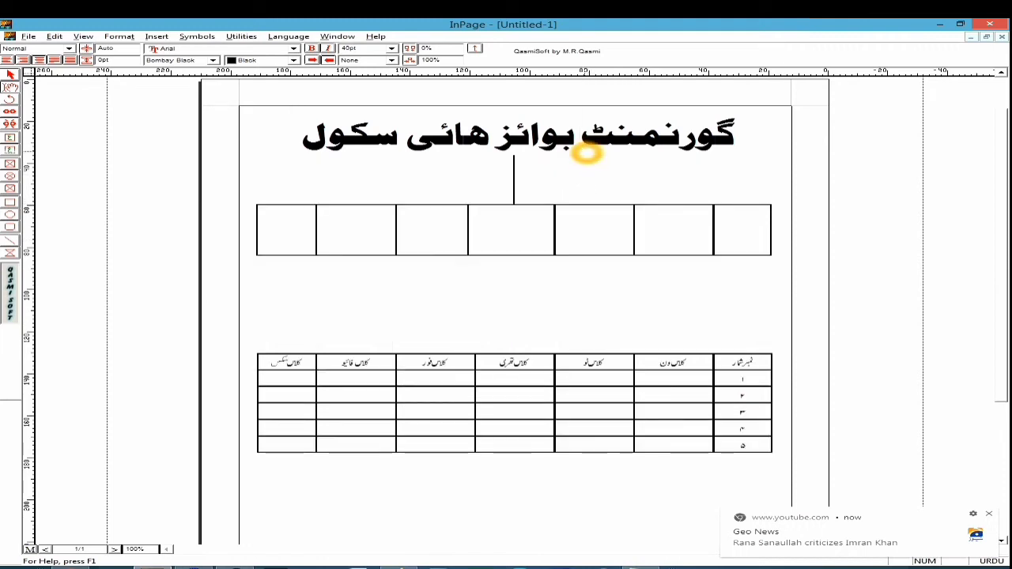
Enter نم in the new table's rightmost cell and check the font size used in the sample table's header
{"action": "left_click", "coordinate": [731, 234]}
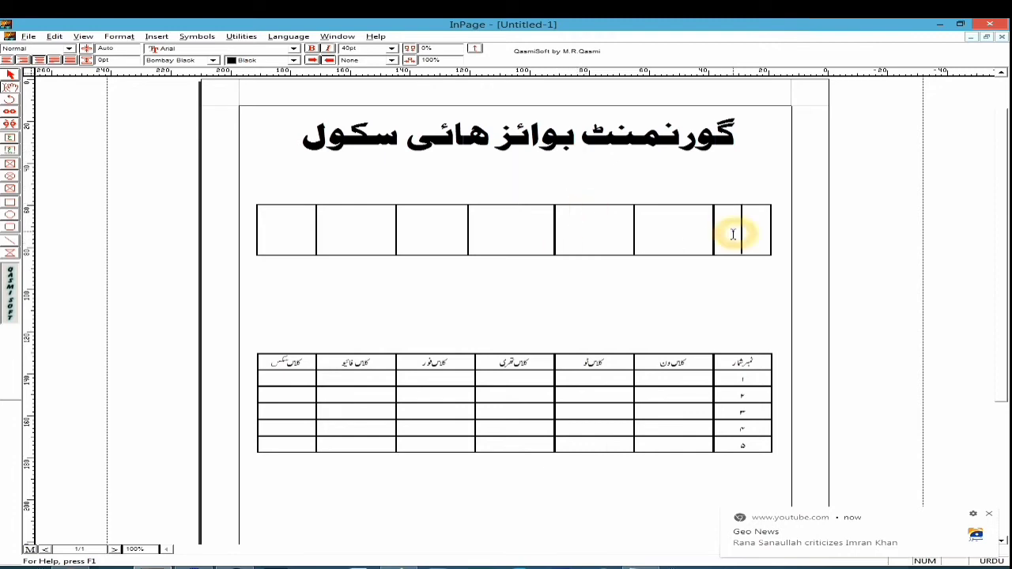
{"action": "type", "text": "نم"}
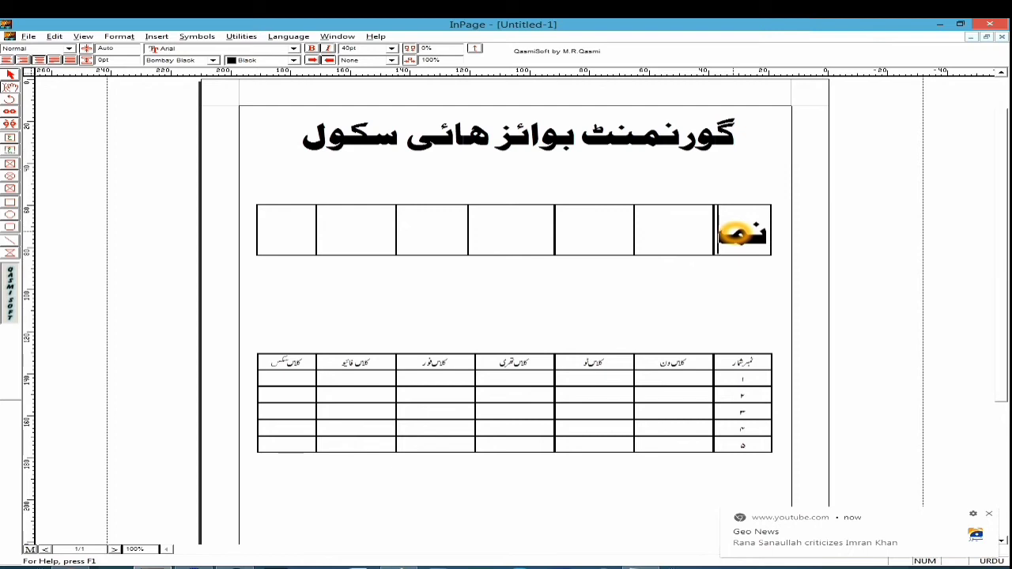
{"action": "left_click", "coordinate": [747, 362]}
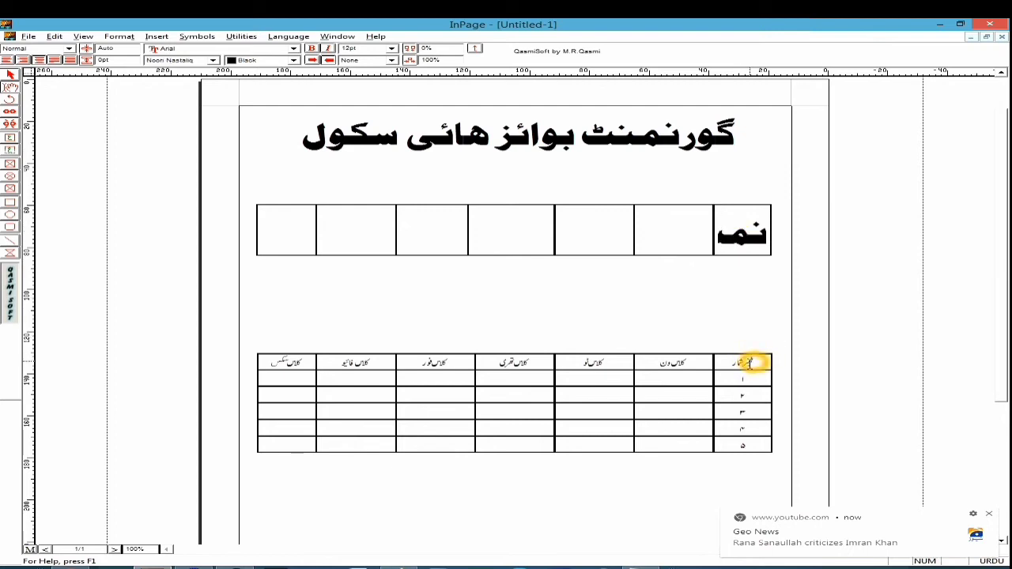
{"action": "left_click", "coordinate": [374, 49]}
Set the text size of all seven cells in the new table to 12 pt
{"action": "left_click", "coordinate": [741, 235]}
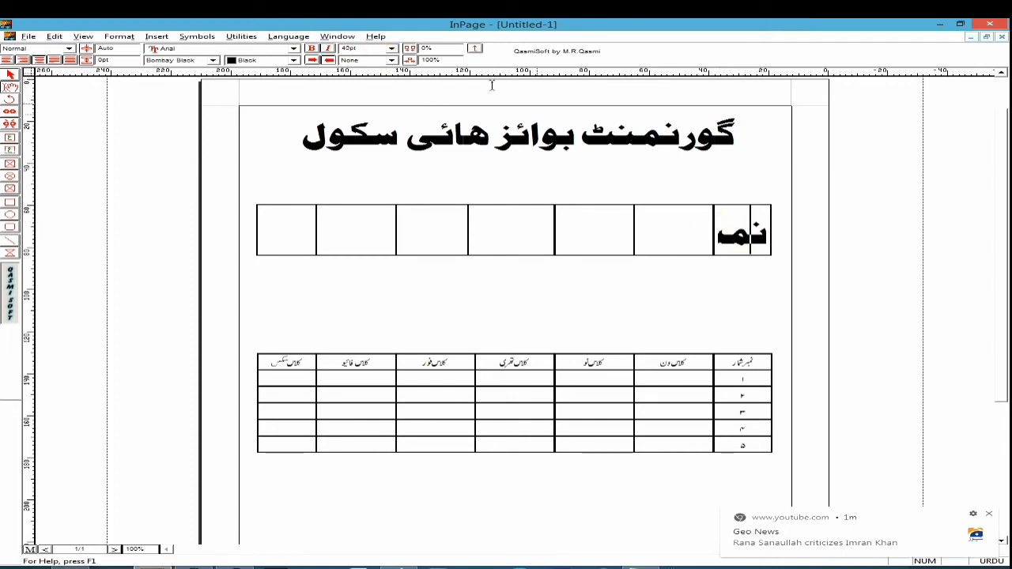
{"action": "left_click", "coordinate": [561, 185]}
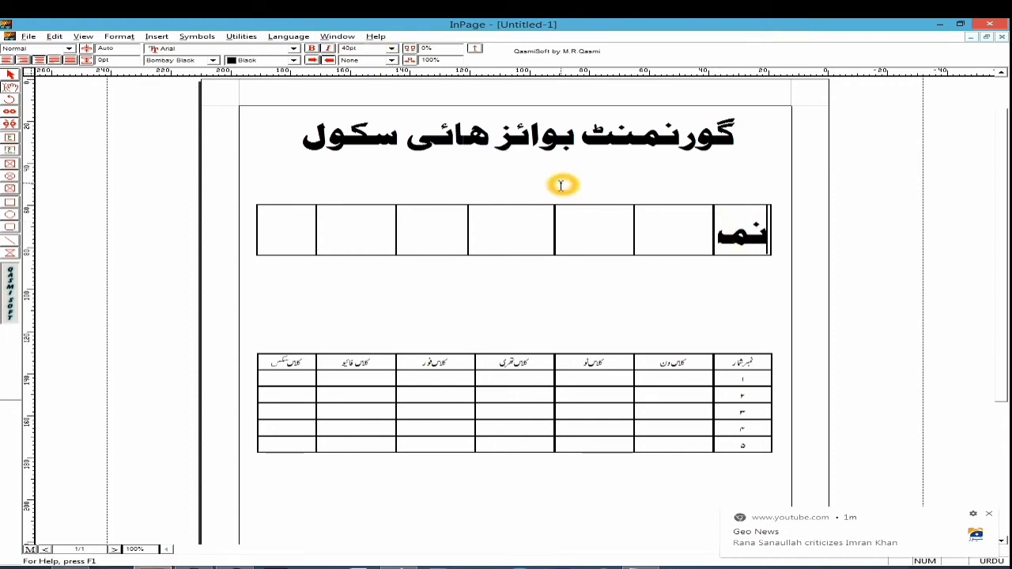
{"action": "key", "text": "shift+Left"}
{"action": "key", "text": "shift+Left"}
{"action": "key", "text": "shift+Left"}
{"action": "key", "text": "shift+Left"}
{"action": "key", "text": "shift+Left"}
{"action": "key", "text": "shift+Left"}
{"action": "key", "text": "shift+Left"}
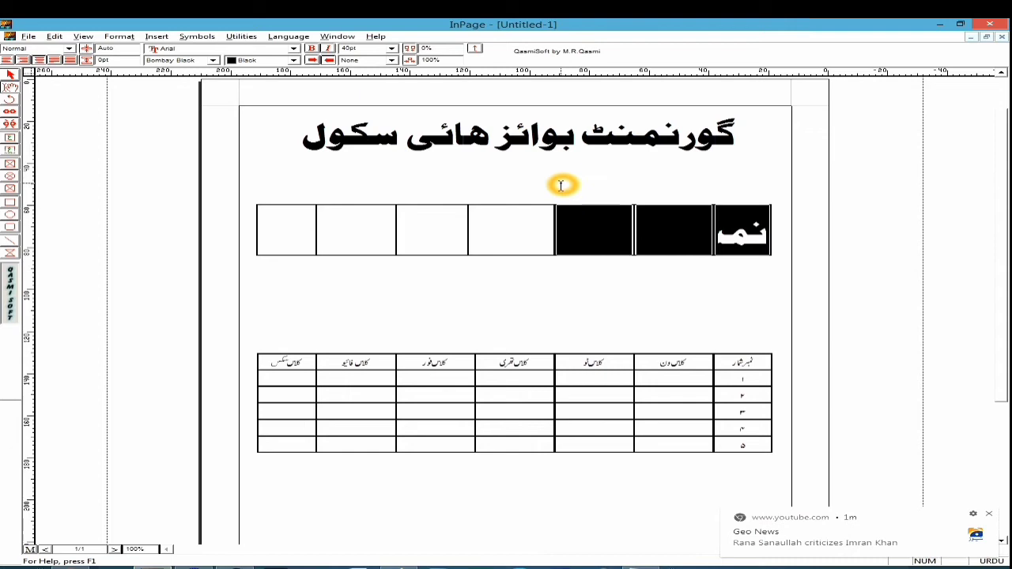
{"action": "key", "text": "shift+Left"}
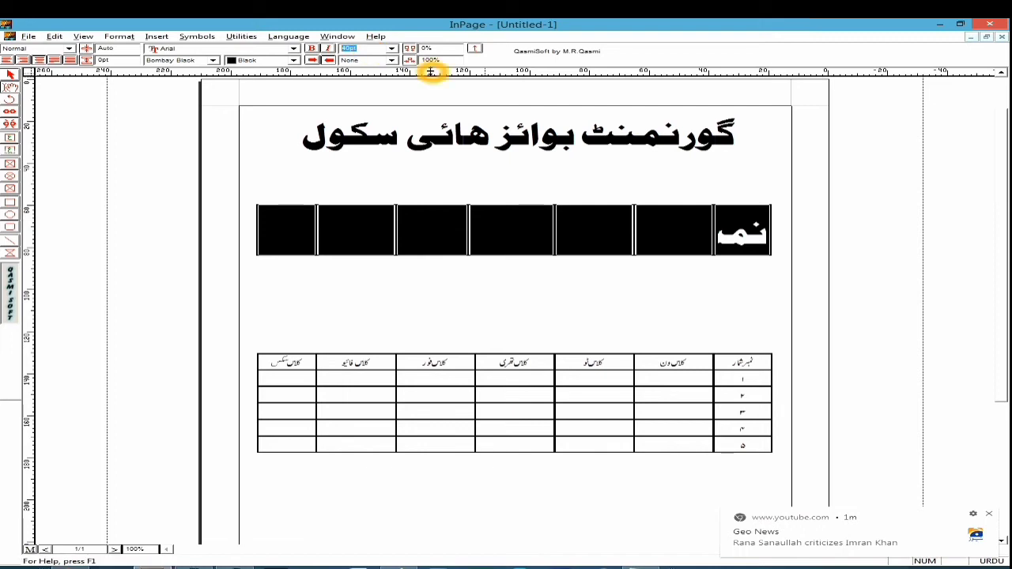
{"action": "type", "text": "12"}
{"action": "key", "text": "Return"}
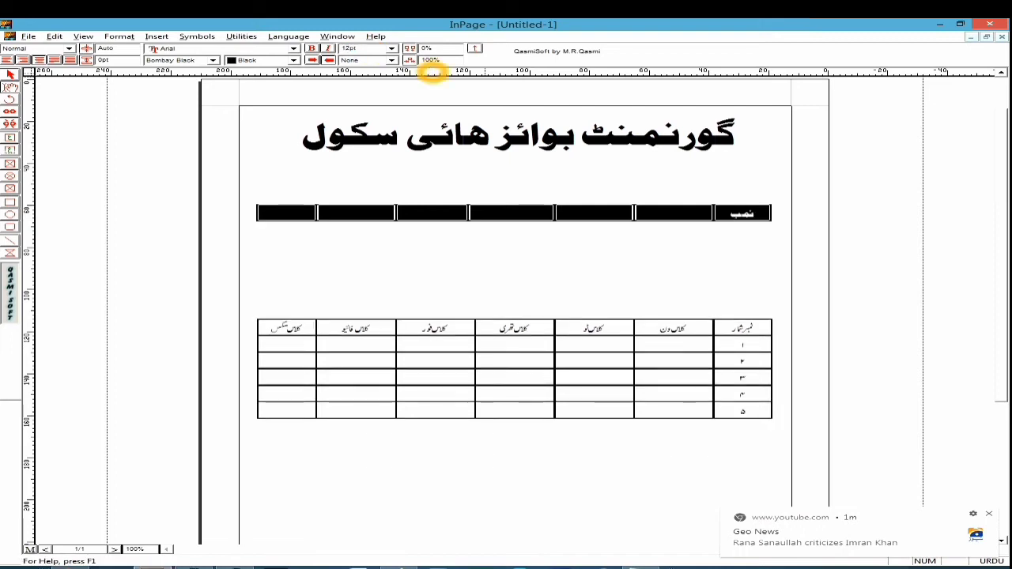
Change the font of the partial header word in the new table's rightmost cell to Noori Nastaliq
{"action": "left_click", "coordinate": [515, 231]}
{"action": "left_click", "coordinate": [740, 213]}
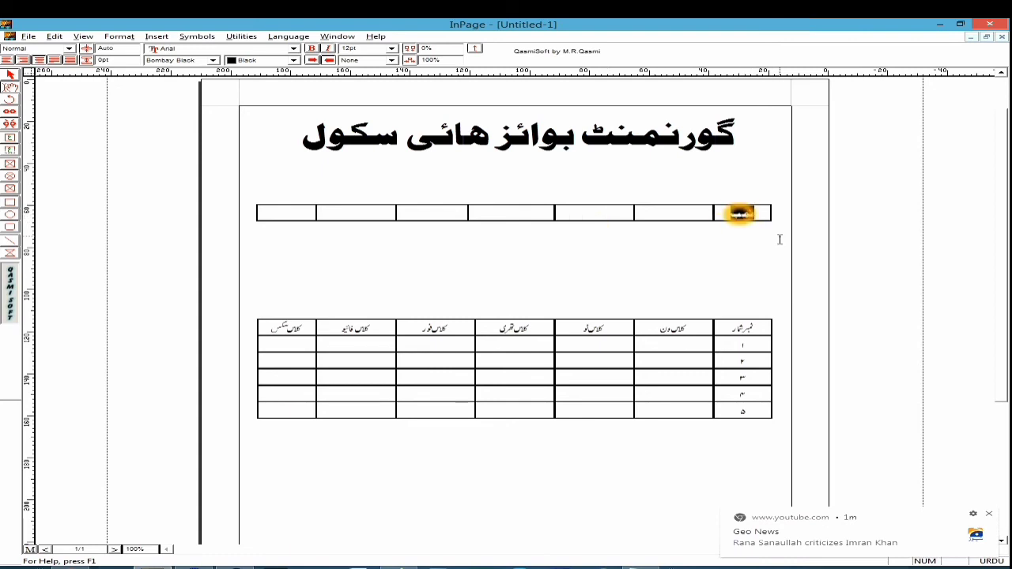
{"action": "left_click", "coordinate": [212, 61]}
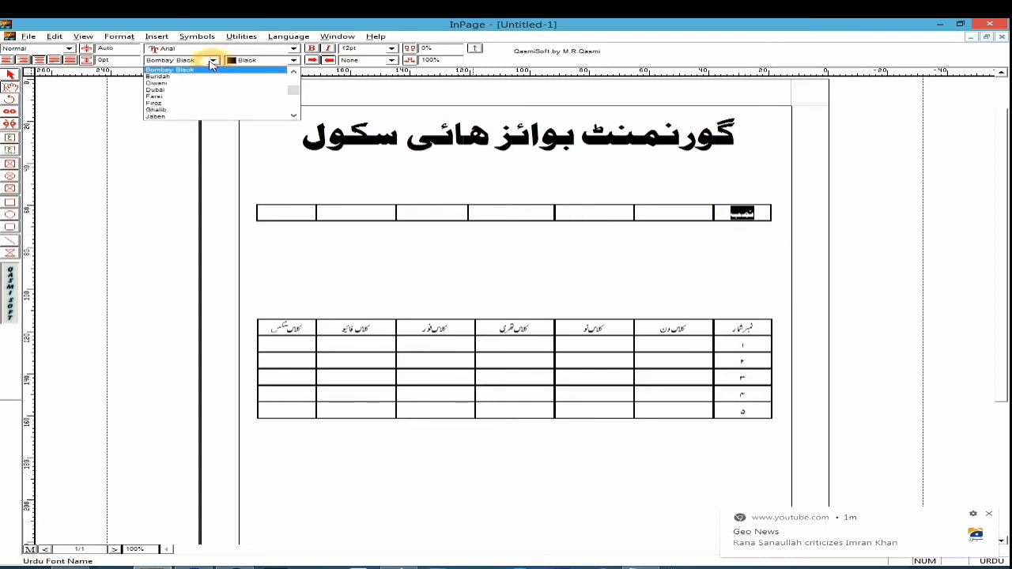
{"action": "key", "text": "n"}
{"action": "key", "text": "Return"}
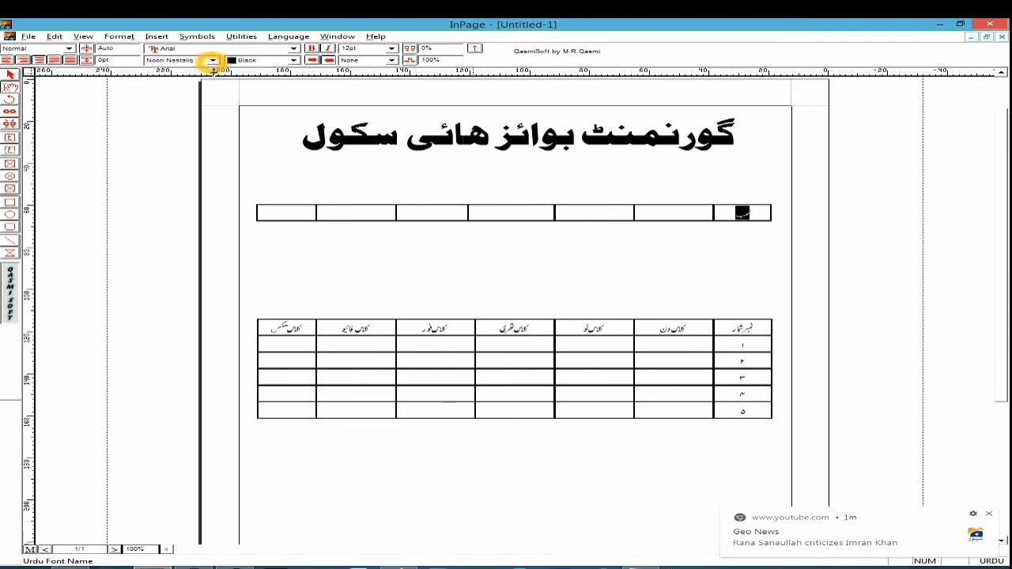
Extend the text in the new table's rightmost header cell to read نمبر شما
{"action": "right_click", "coordinate": [727, 219]}
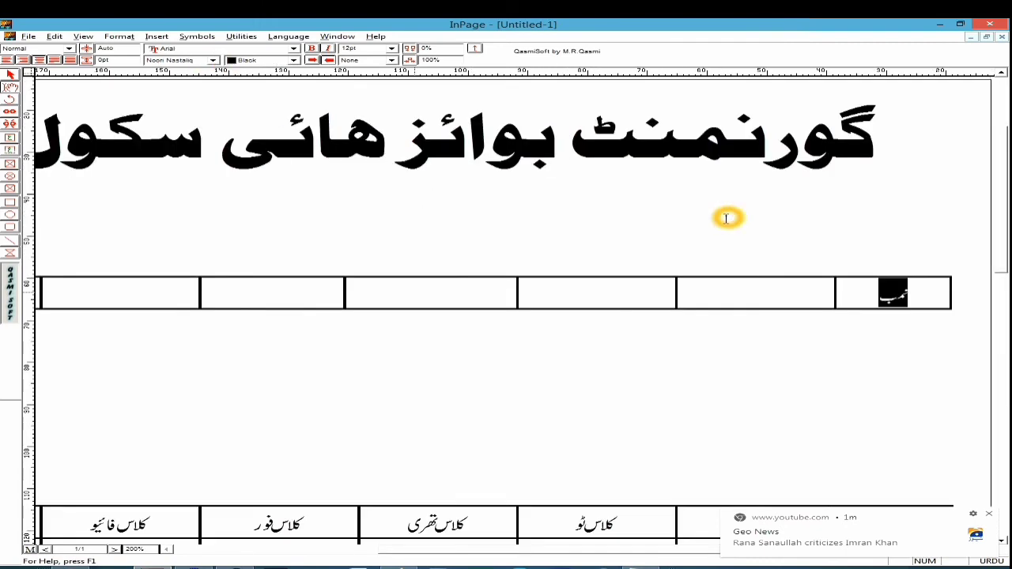
{"action": "left_click", "coordinate": [858, 289]}
{"action": "type", "text": "ر "}
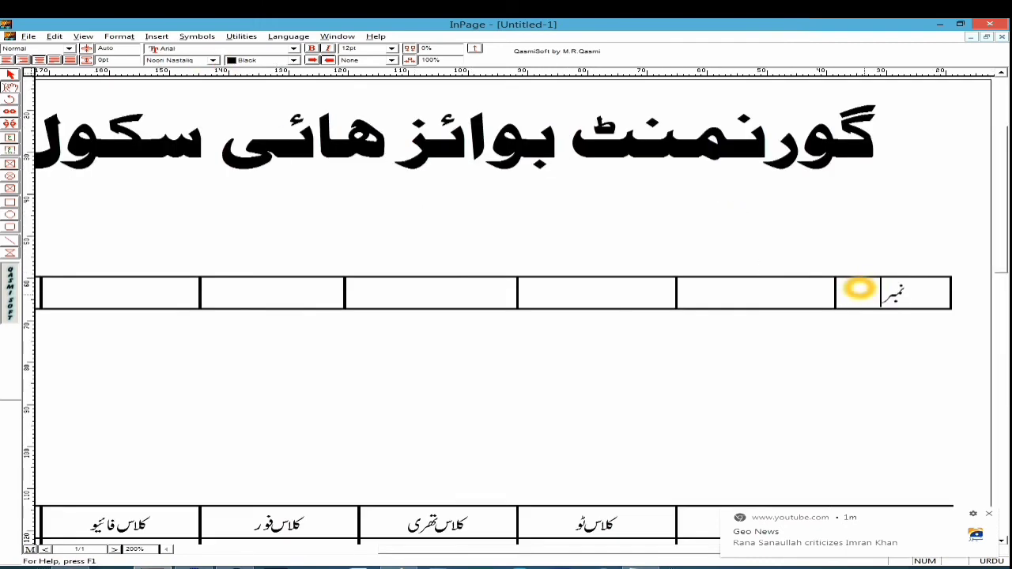
{"action": "type", "text": "شا"}
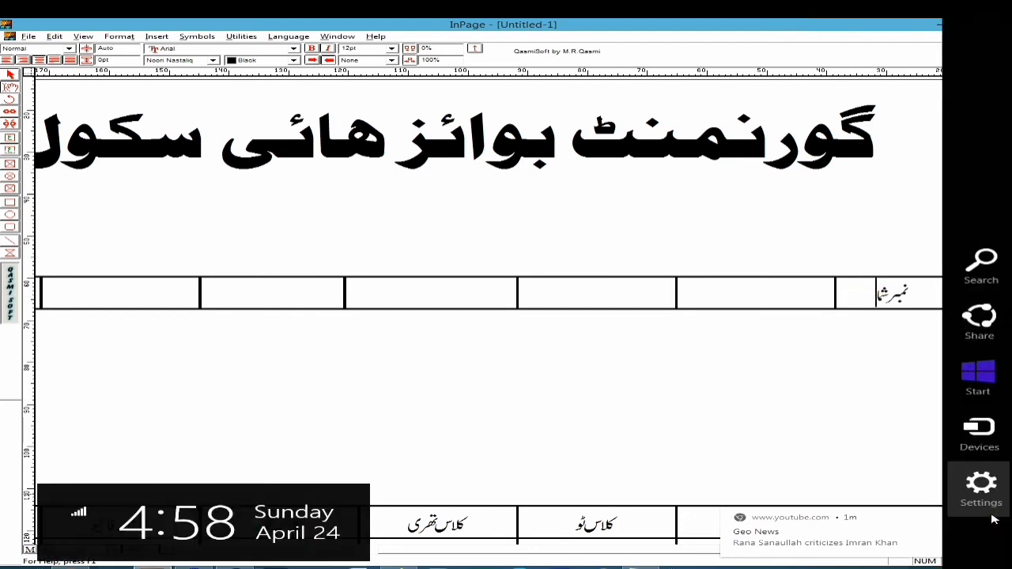
{"action": "left_click", "coordinate": [987, 517]}
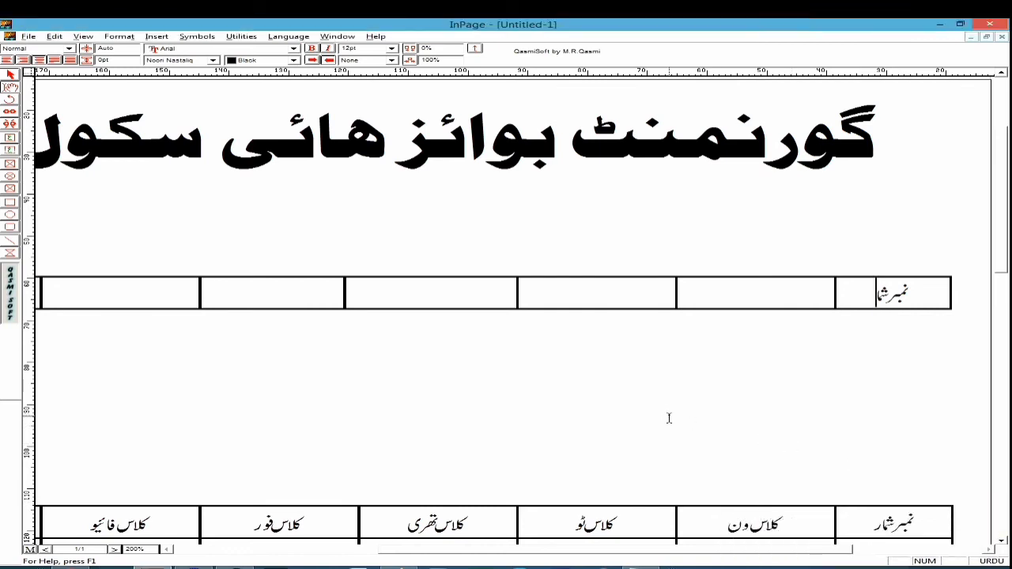
Enter کلاس ون in the second header cell from the right, set it in Noori Nastaliq and copy it
{"action": "left_click", "coordinate": [773, 294]}
{"action": "left_click", "coordinate": [775, 294]}
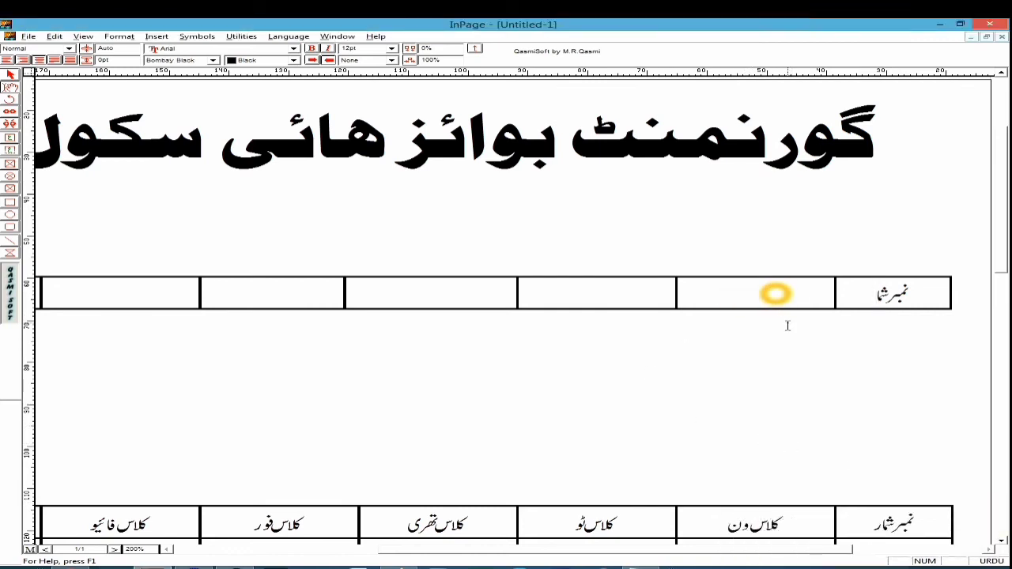
{"action": "type", "text": "کلاس ون"}
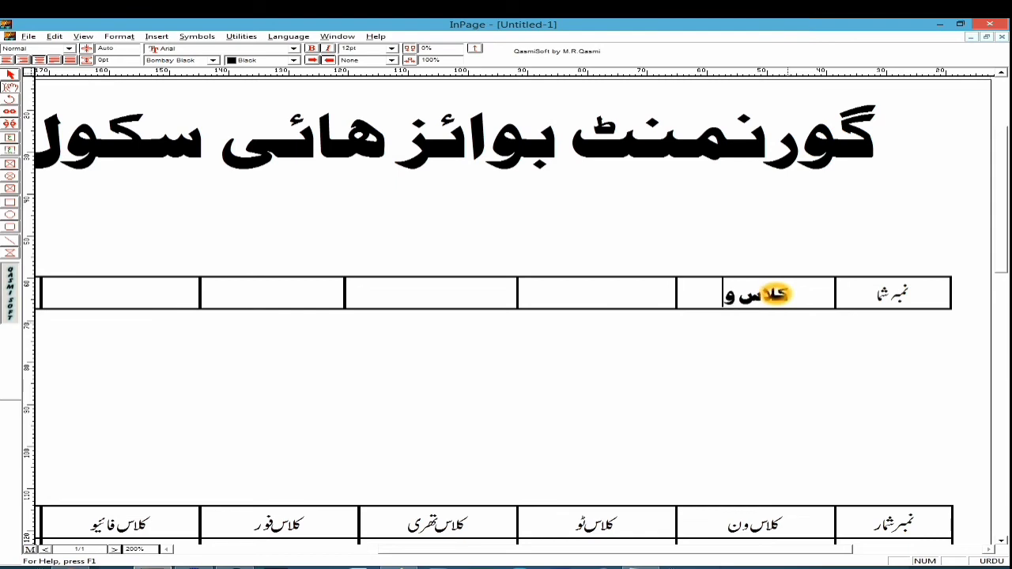
{"action": "key", "text": "ctrl+a"}
{"action": "key", "text": "ctrl+c"}
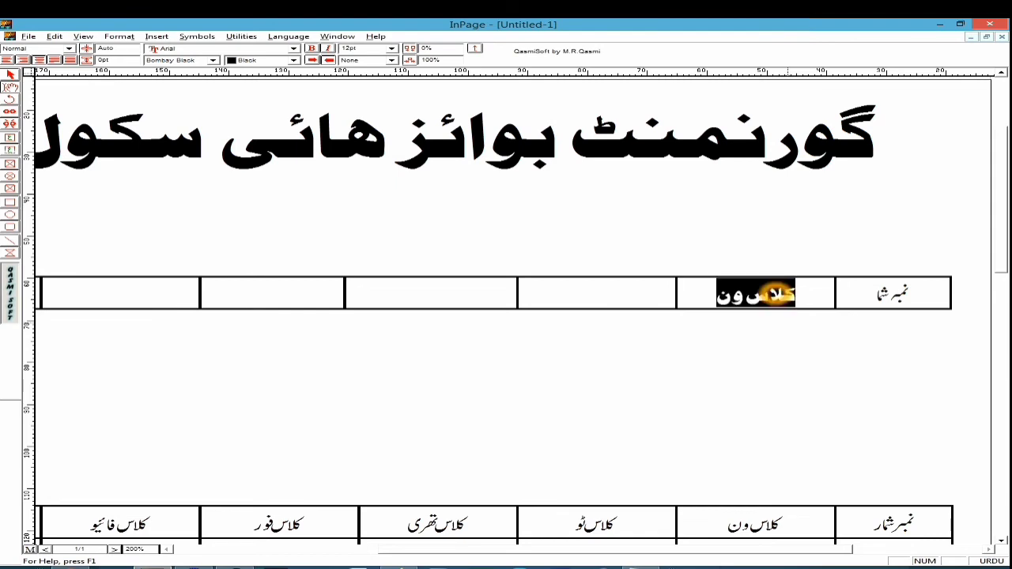
{"action": "key", "text": "ctrl+F9"}
{"action": "key", "text": "n"}
{"action": "key", "text": "Return"}
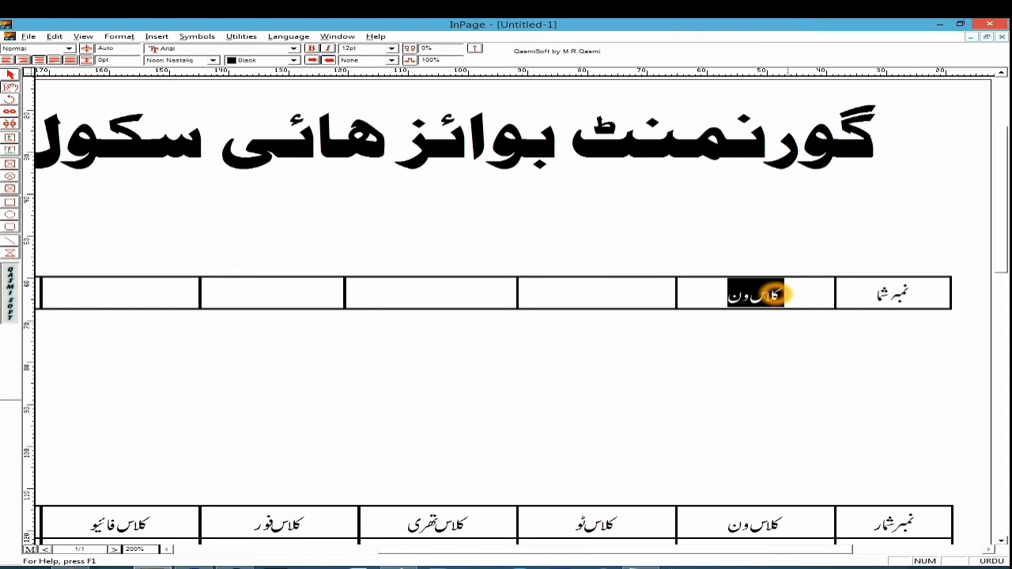
Paste the copied class label into the third header cell and change its ending so it reads کلاس ٹو
{"action": "left_click", "coordinate": [774, 295]}
{"action": "key", "text": "ctrl+v"}
{"action": "key", "text": "shift+Right"}
{"action": "key", "text": "shift+Right"}
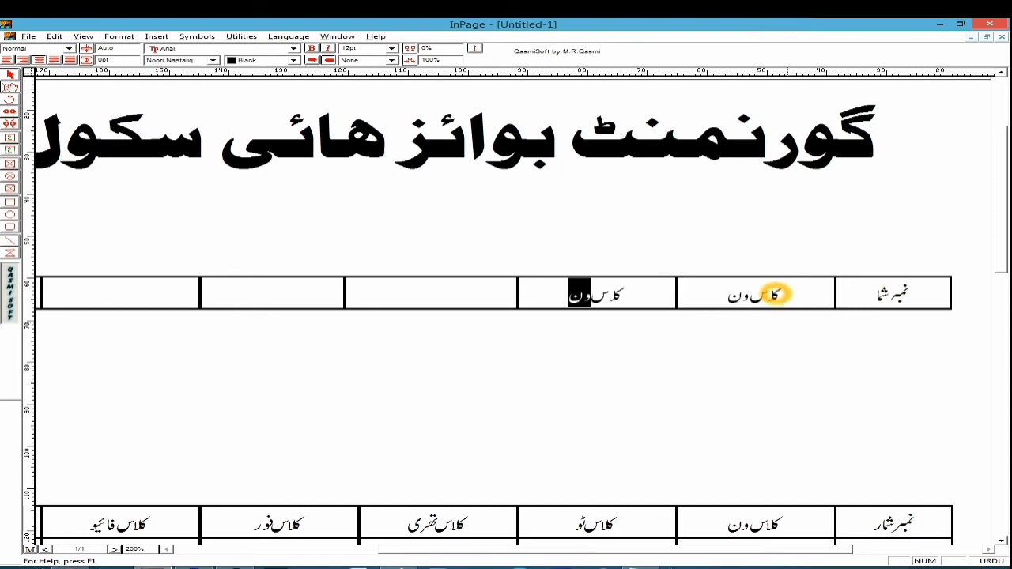
{"action": "type", "text": "ٹو"}
{"action": "key", "text": "Tab"}
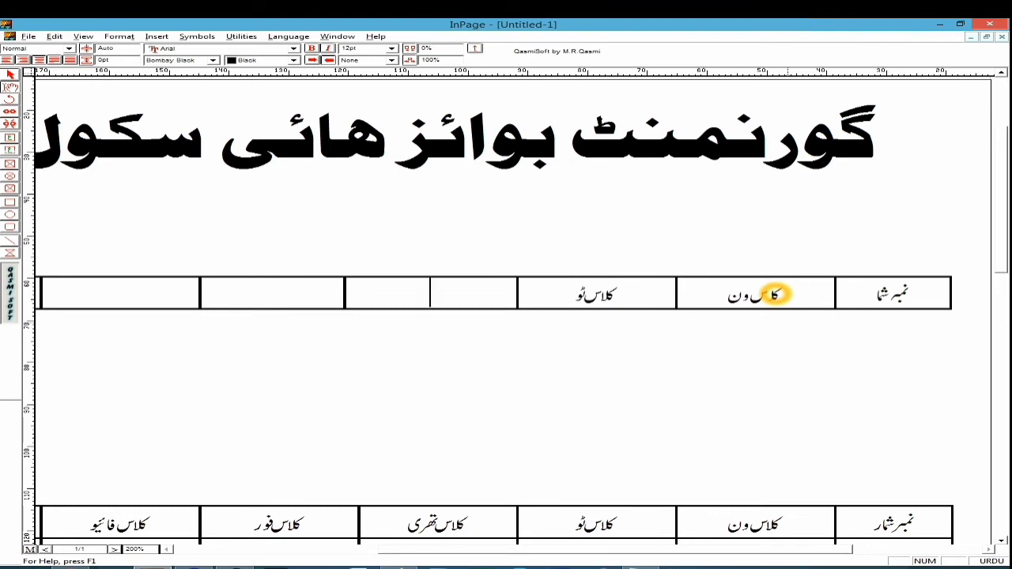
Paste the class label into the fourth header cell and change it to read کلاس تھری
{"action": "key", "text": "ctrl+v"}
{"action": "key", "text": "shift+Right"}
{"action": "key", "text": "shift+Right"}
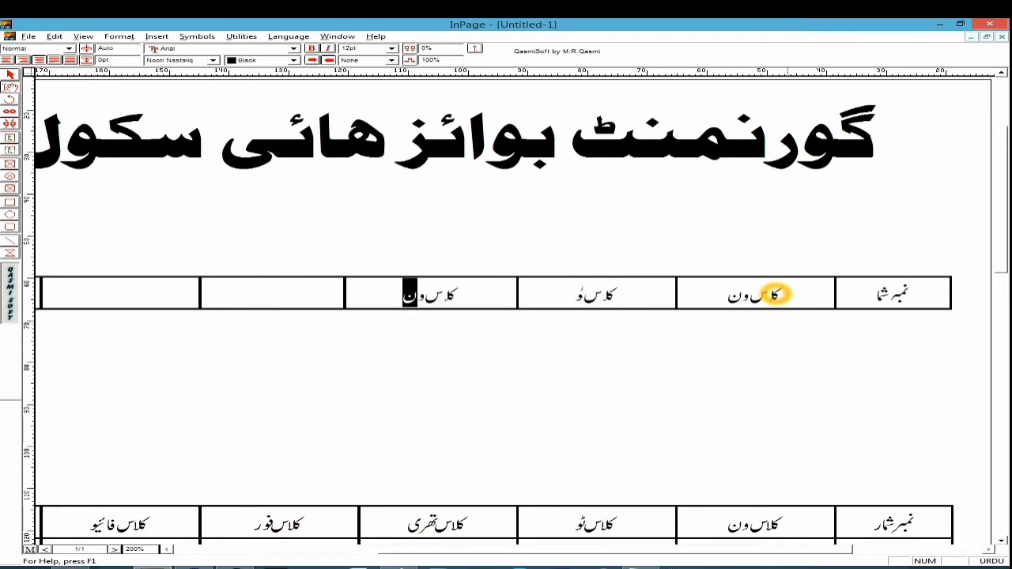
{"action": "type", "text": "تھری"}
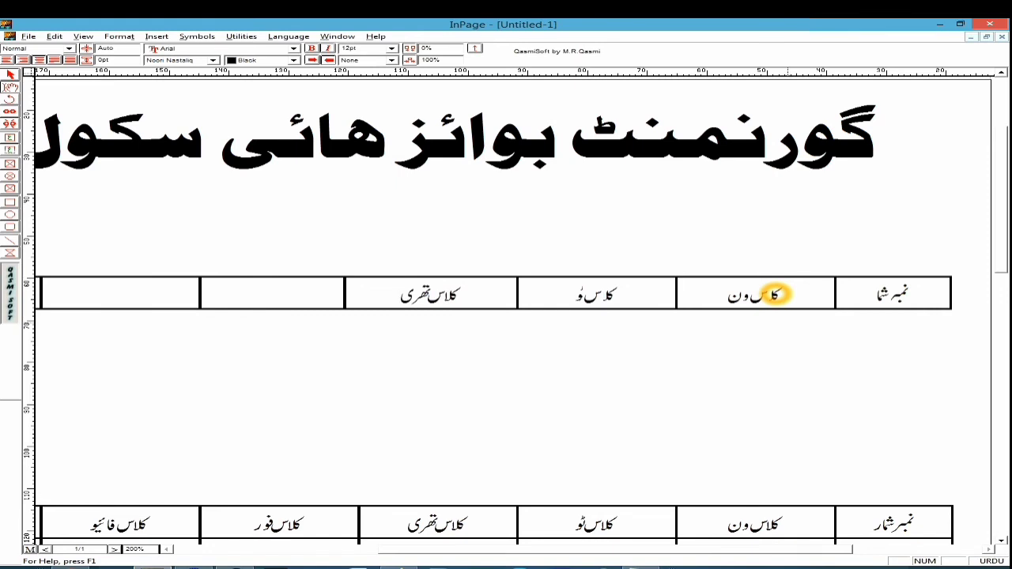
{"action": "key", "text": "ctrl+0"}
{"action": "key", "text": "ctrl+1"}
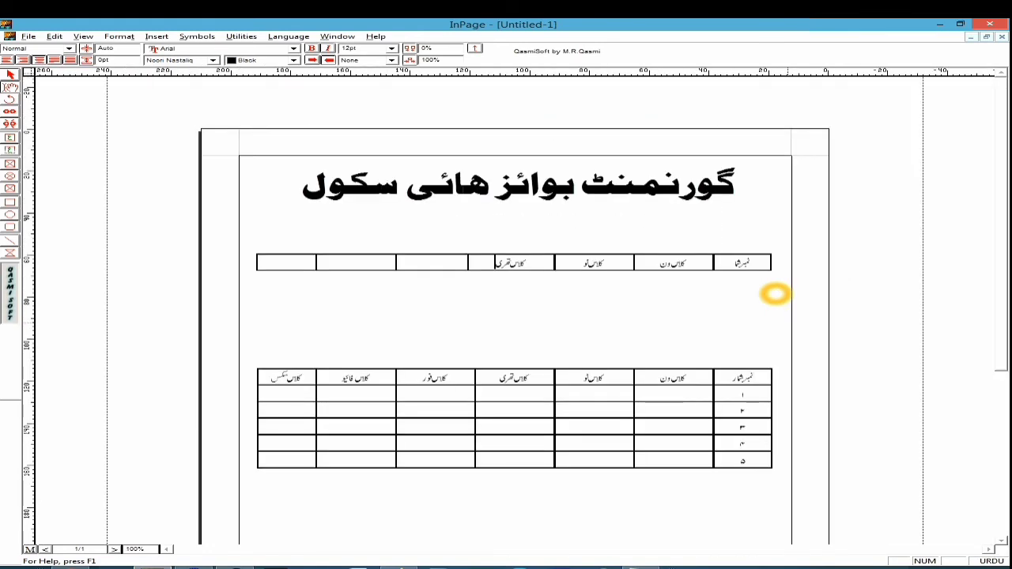
Fill the fifth and sixth header cells with the pasted class label, changed to کلاس فور and کلاس فائیو
{"action": "key", "text": "ctrl+v"}
{"action": "key", "text": "BackSpace"}
{"action": "key", "text": "BackSpace"}
{"action": "type", "text": "فور"}
{"action": "key", "text": "ctrl+v"}
{"action": "key", "text": "BackSpace"}
{"action": "key", "text": "BackSpace"}
{"action": "type", "text": "فائیو"}
Paste the class label into the last header cell and change it to read کلاس سکس
{"action": "key", "text": "Tab"}
{"action": "key", "text": "ctrl+v"}
{"action": "key", "text": "BackSpace"}
{"action": "key", "text": "BackSpace"}
{"action": "type", "text": "سکس"}
{"action": "key", "text": "ctrl+2"}
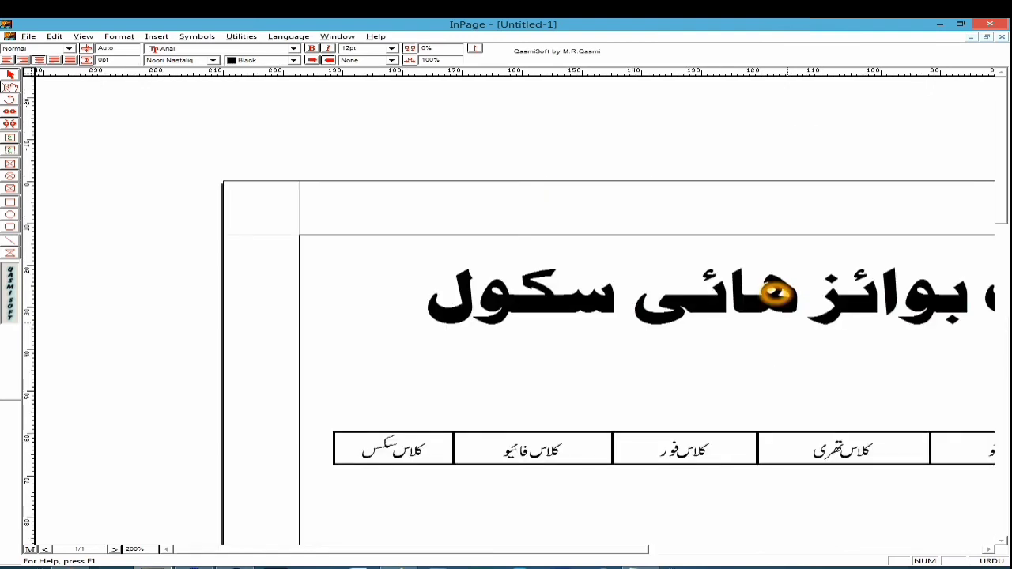
{"action": "key", "text": "ctrl+1"}
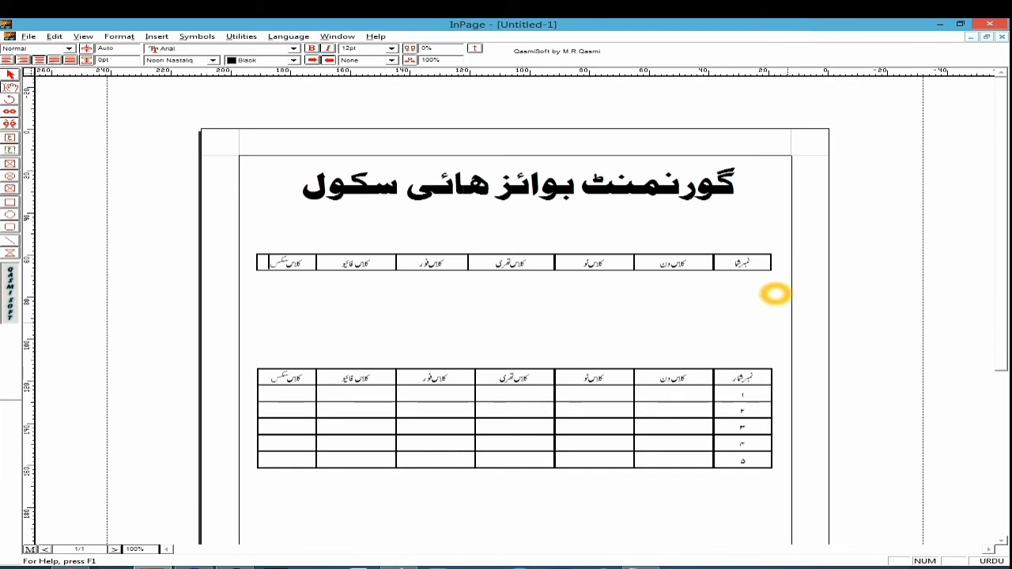
Add an empty row below the header row of the new table
{"action": "left_click", "coordinate": [637, 304]}
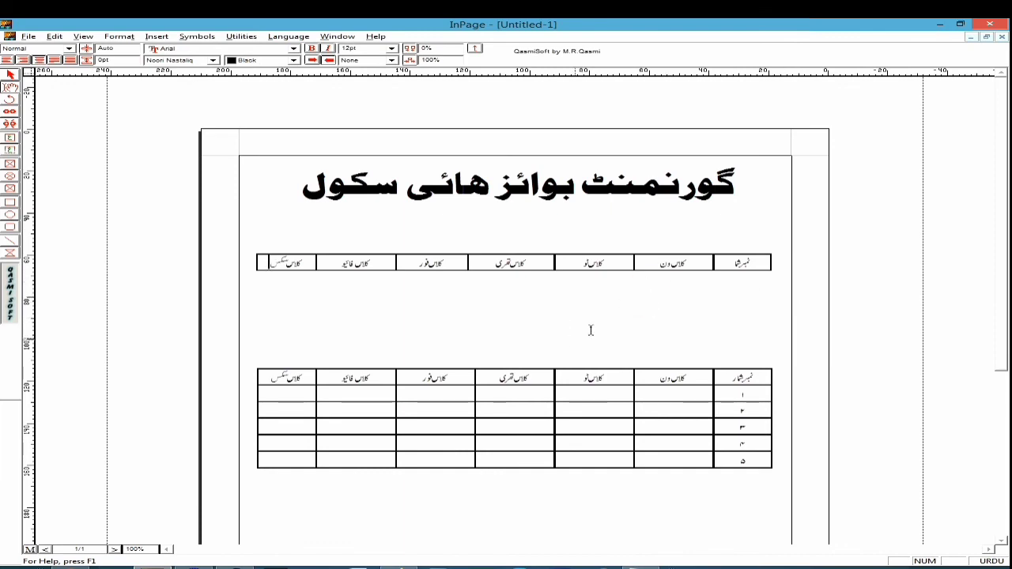
{"action": "left_click", "coordinate": [324, 308]}
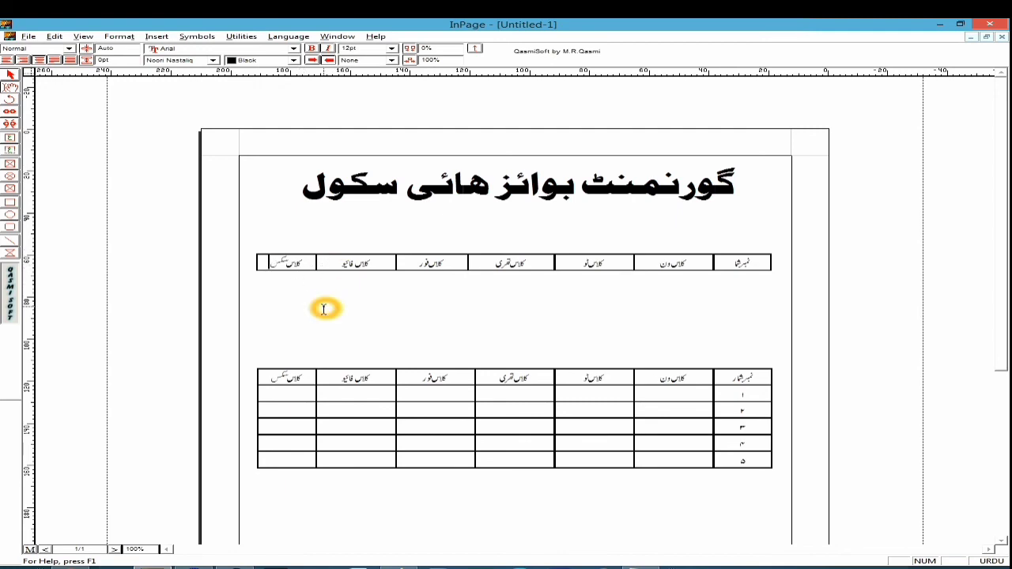
{"action": "key", "text": "Tab"}
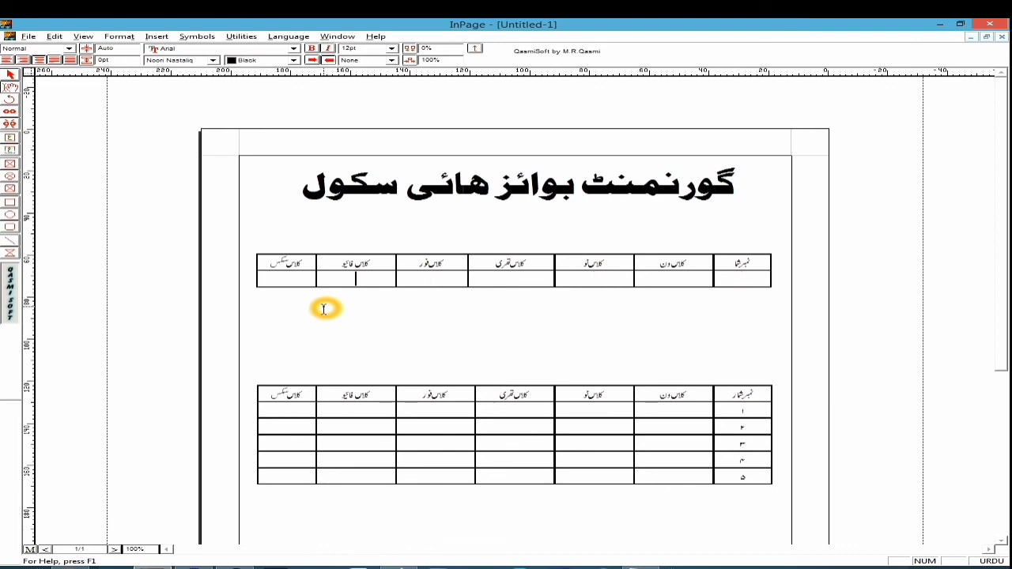
Add four more empty rows at the end of the new class table, making five below its header
{"action": "key", "text": "Tab"}
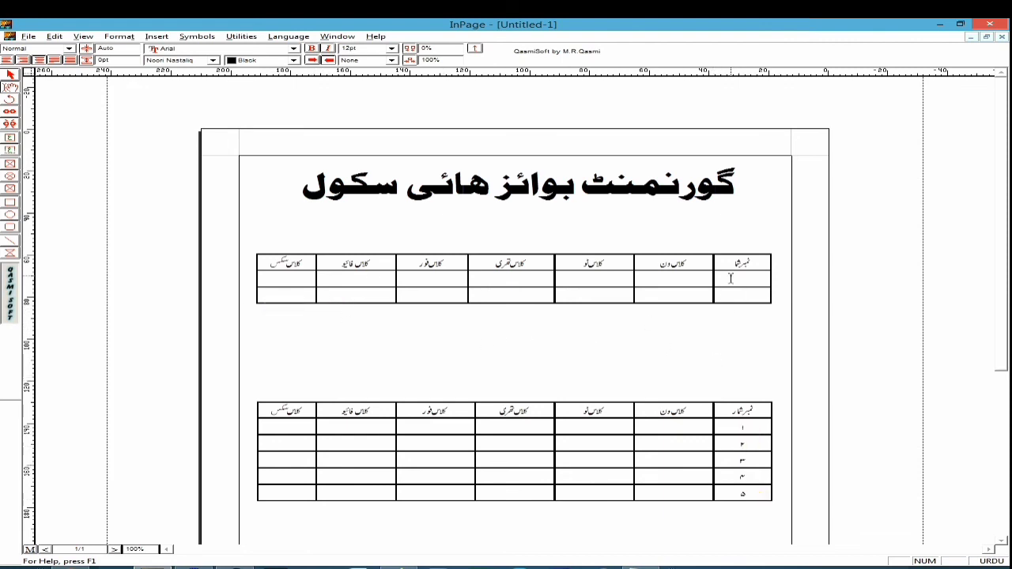
{"action": "key", "text": "Tab"}
{"action": "key", "text": "Tab"}
{"action": "key", "text": "Tab"}
{"action": "key", "text": "Tab"}
{"action": "key", "text": "Tab"}
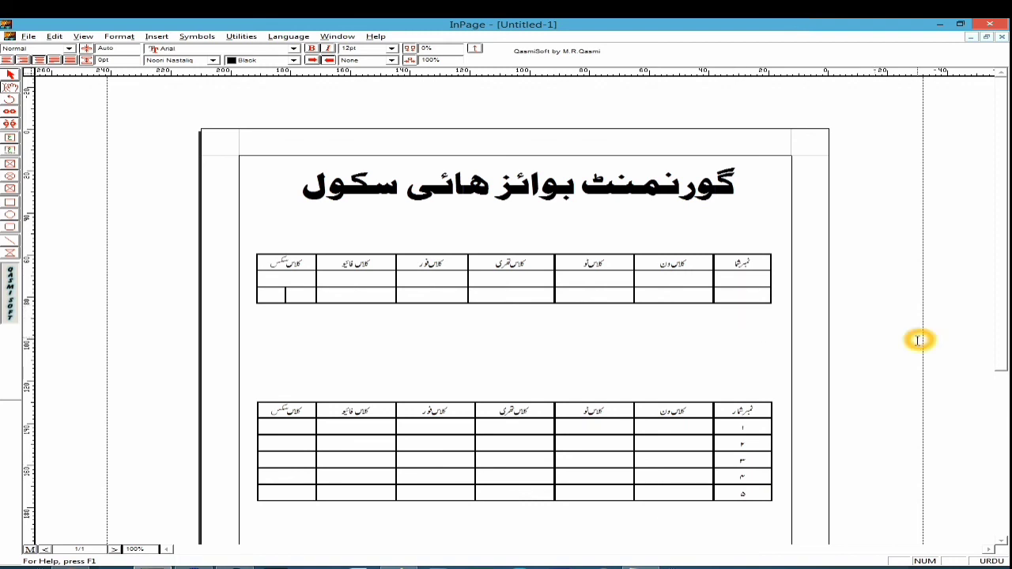
{"action": "key", "text": "Tab"}
{"action": "key", "text": "Tab"}
{"action": "key", "text": "Tab"}
{"action": "key", "text": "Tab"}
{"action": "key", "text": "Tab"}
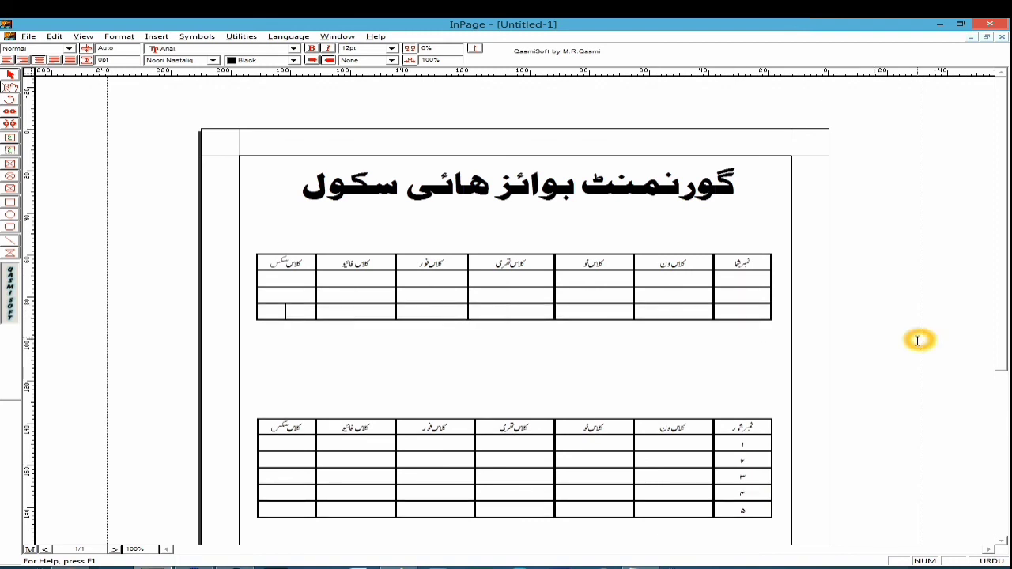
{"action": "key", "text": "Tab"}
{"action": "key", "text": "Tab"}
{"action": "key", "text": "Tab"}
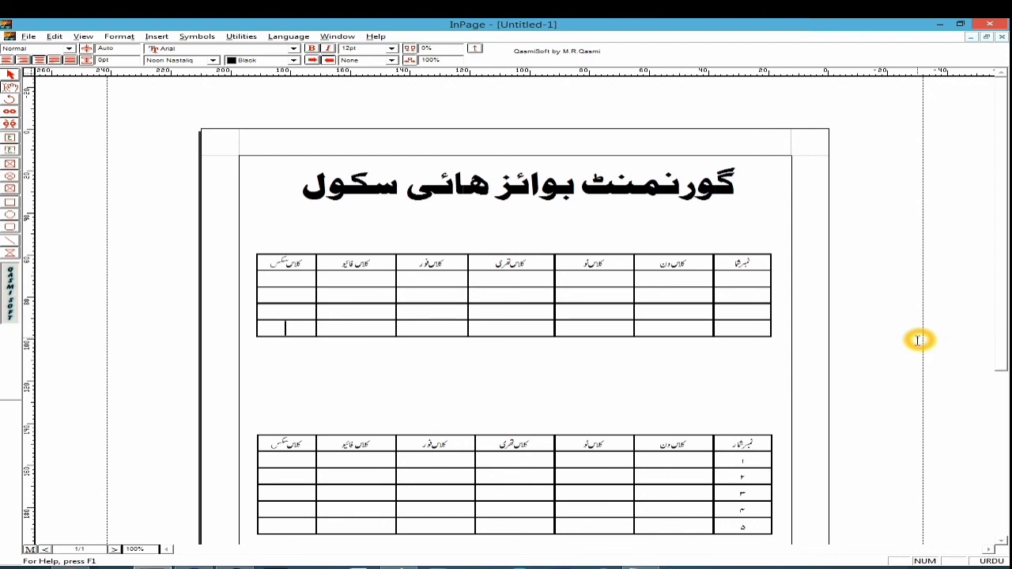
Number the five rows under the نمبر شمار header from ۱ to ۵
{"action": "left_click", "coordinate": [757, 279]}
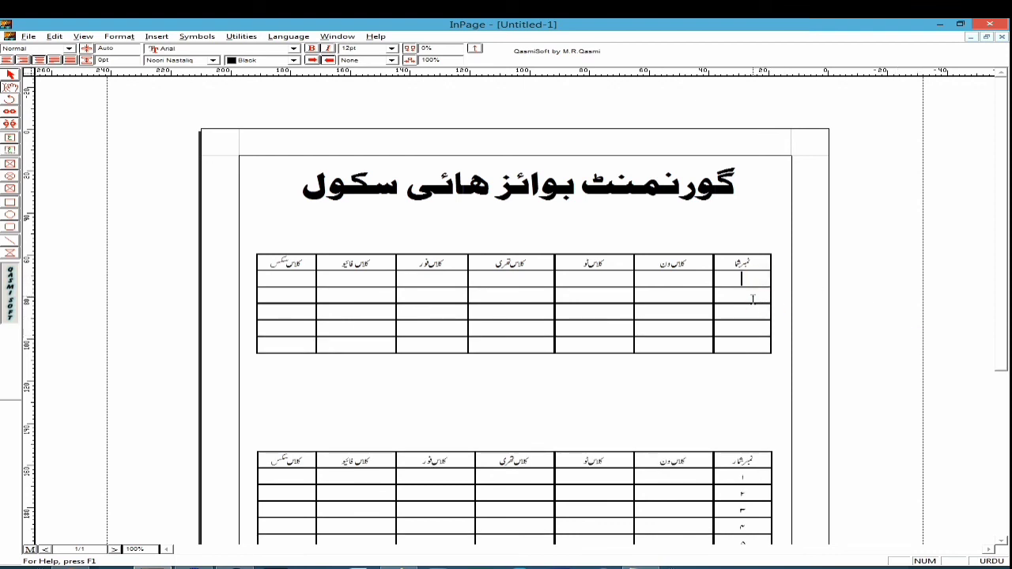
{"action": "type", "text": "1"}
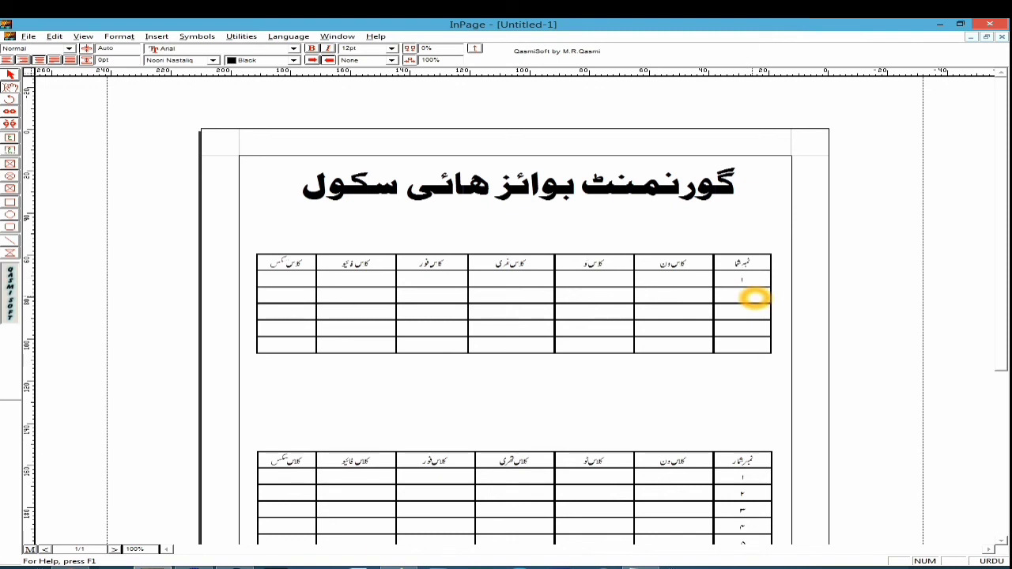
{"action": "key", "text": "Down"}
{"action": "type", "text": "2"}
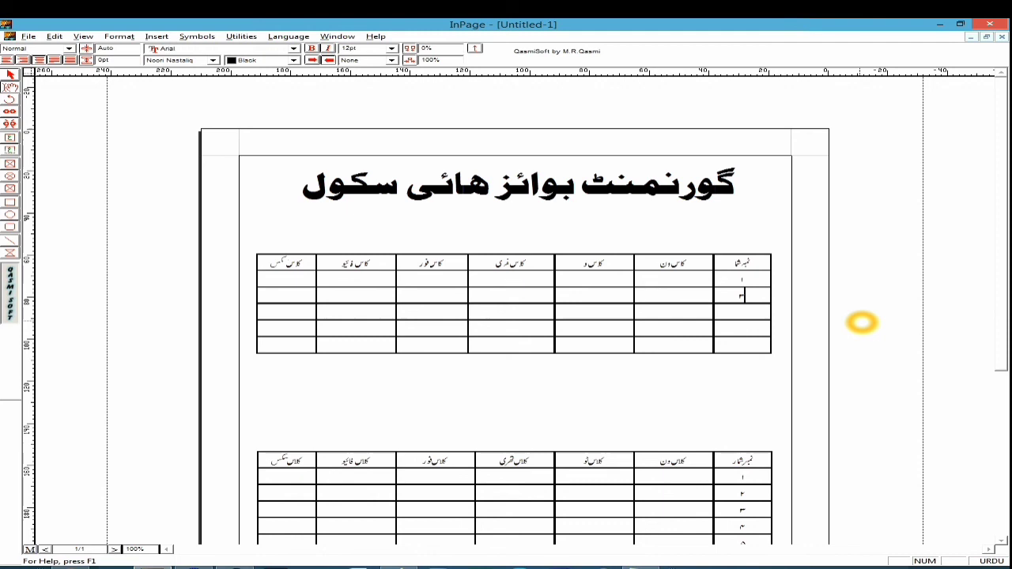
{"action": "type", "text": "3"}
{"action": "key", "text": "Down"}
{"action": "type", "text": "4"}
{"action": "key", "text": "Down"}
{"action": "type", "text": "5"}
Extend the class table with 17 more empty rows below row ۵ so that it fills most of the page
{"action": "left_click", "coordinate": [598, 377]}
{"action": "left_click", "coordinate": [649, 347]}
{"action": "key", "text": "Left"}
{"action": "key", "text": "Left"}
{"action": "key", "text": "Left"}
{"action": "key", "text": "Left"}
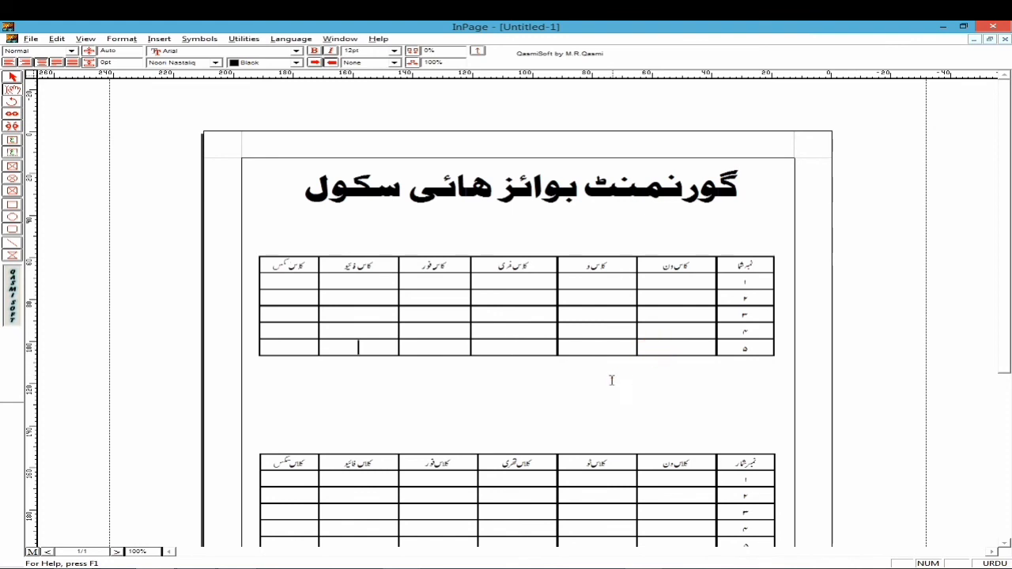
{"action": "key", "text": "Tab"}
{"action": "key", "text": "Tab"}
{"action": "key", "text": "Tab"}
{"action": "key", "text": "Tab"}
{"action": "key", "text": "Tab"}
{"action": "key", "text": "Tab"}
{"action": "key", "text": "Tab"}
{"action": "key", "text": "Tab"}
{"action": "key", "text": "Tab"}
{"action": "key", "text": "Tab"}
{"action": "key", "text": "Tab"}
{"action": "key", "text": "Tab"}
{"action": "key", "text": "Tab"}
{"action": "key", "text": "Tab"}
{"action": "key", "text": "Tab"}
{"action": "key", "text": "Tab"}
{"action": "key", "text": "Tab"}
{"action": "key", "text": "Tab"}
{"action": "key", "text": "Tab"}
{"action": "key", "text": "Tab"}
{"action": "key", "text": "Tab"}
{"action": "key", "text": "Tab"}
{"action": "key", "text": "Tab"}
{"action": "key", "text": "Tab"}
{"action": "key", "text": "Tab"}
{"action": "key", "text": "Tab"}
{"action": "key", "text": "Tab"}
{"action": "key", "text": "Tab"}
{"action": "key", "text": "Tab"}
{"action": "key", "text": "Tab"}
{"action": "key", "text": "Tab"}
{"action": "key", "text": "Tab"}
{"action": "key", "text": "Tab"}
{"action": "key", "text": "Tab"}
{"action": "key", "text": "Tab"}
{"action": "key", "text": "Tab"}
{"action": "key", "text": "Tab"}
{"action": "key", "text": "Tab"}
{"action": "key", "text": "Tab"}
{"action": "key", "text": "Tab"}
{"action": "key", "text": "Tab"}
{"action": "key", "text": "Tab"}
{"action": "key", "text": "Tab"}
{"action": "key", "text": "Tab"}
{"action": "key", "text": "Tab"}
{"action": "key", "text": "Tab"}
{"action": "key", "text": "Tab"}
{"action": "key", "text": "Tab"}
{"action": "key", "text": "Tab"}
{"action": "key", "text": "Tab"}
{"action": "key", "text": "Tab"}
{"action": "key", "text": "Tab"}
{"action": "key", "text": "Tab"}
{"action": "key", "text": "Tab"}
{"action": "key", "text": "Tab"}
{"action": "key", "text": "Tab"}
{"action": "key", "text": "Tab"}
{"action": "key", "text": "Tab"}
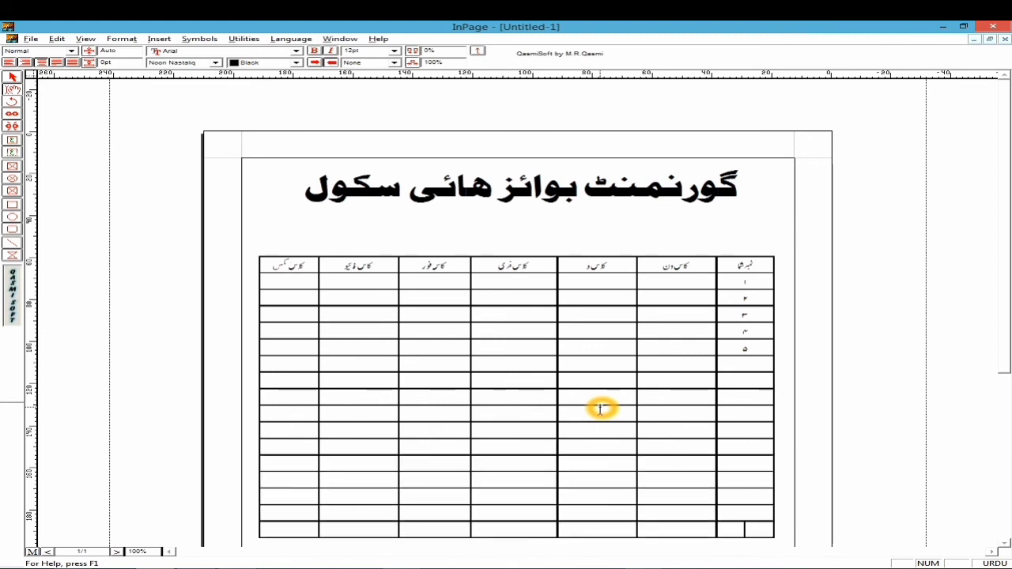
{"action": "key", "text": "Down"}
{"action": "key", "text": "Up"}
{"action": "key", "text": "Tab"}
{"action": "key", "text": "Tab"}
{"action": "key", "text": "Tab"}
{"action": "key", "text": "Tab"}
{"action": "key", "text": "Tab"}
{"action": "key", "text": "Tab"}
{"action": "key", "text": "Tab"}
{"action": "key", "text": "Tab"}
{"action": "key", "text": "Tab"}
{"action": "key", "text": "Tab"}
{"action": "key", "text": "Tab"}
{"action": "key", "text": "Tab"}
{"action": "key", "text": "Tab"}
{"action": "key", "text": "Tab"}
{"action": "key", "text": "Tab"}
{"action": "key", "text": "Tab"}
{"action": "key", "text": "Tab"}
{"action": "key", "text": "Tab"}
{"action": "key", "text": "Tab"}
{"action": "key", "text": "Tab"}
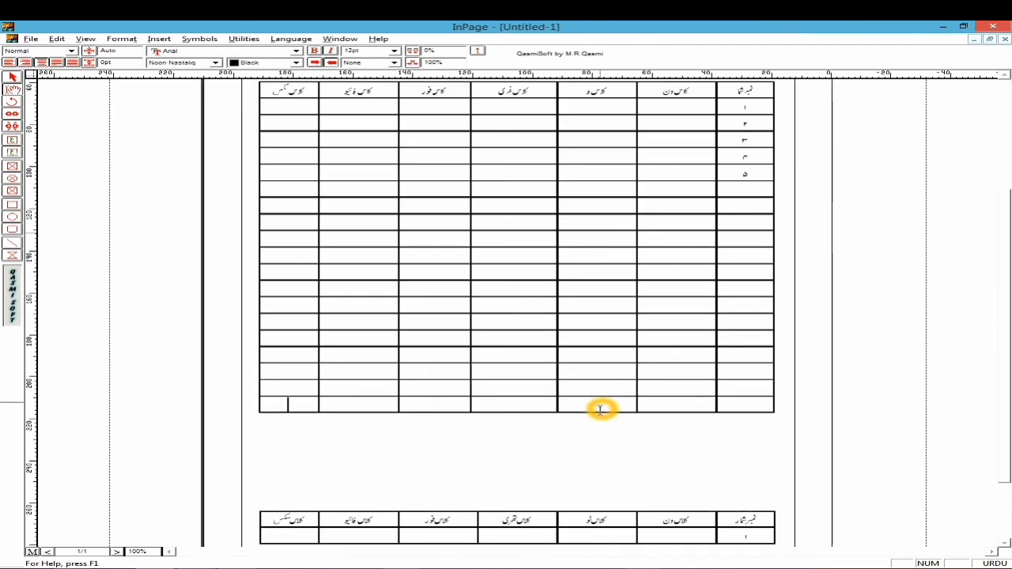
{"action": "key", "text": "Tab"}
{"action": "key", "text": "Tab"}
{"action": "key", "text": "Tab"}
{"action": "key", "text": "Tab"}
{"action": "key", "text": "Tab"}
{"action": "key", "text": "Tab"}
{"action": "key", "text": "Tab"}
{"action": "key", "text": "Tab"}
{"action": "key", "text": "Tab"}
{"action": "key", "text": "Tab"}
{"action": "key", "text": "Tab"}
{"action": "key", "text": "Tab"}
{"action": "key", "text": "Tab"}
{"action": "key", "text": "Tab"}
{"action": "key", "text": "Tab"}
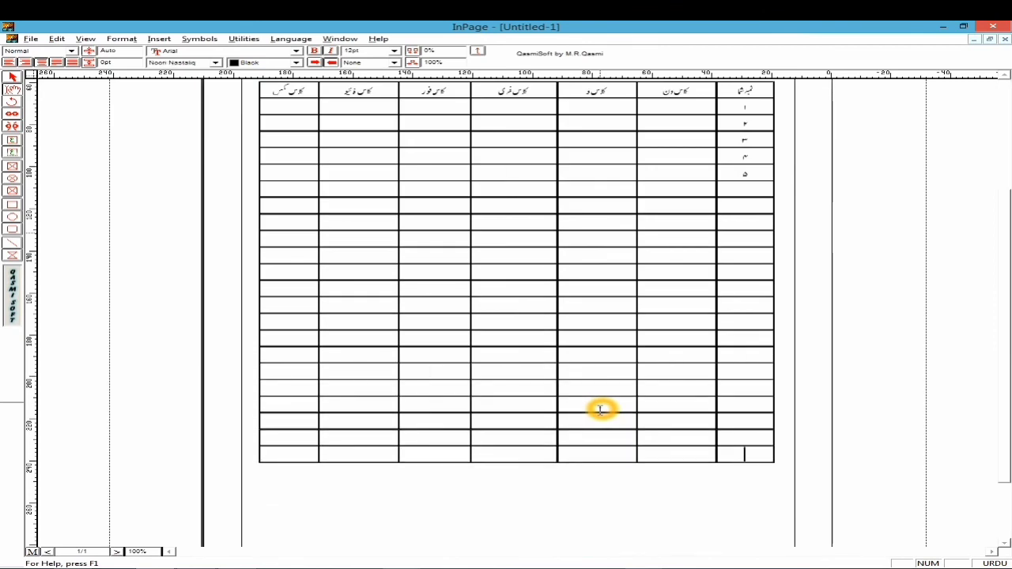
Review the extended table from its last row back up to the school heading
{"action": "key", "text": "ctrl+0"}
{"action": "key", "text": "ctrl+1"}
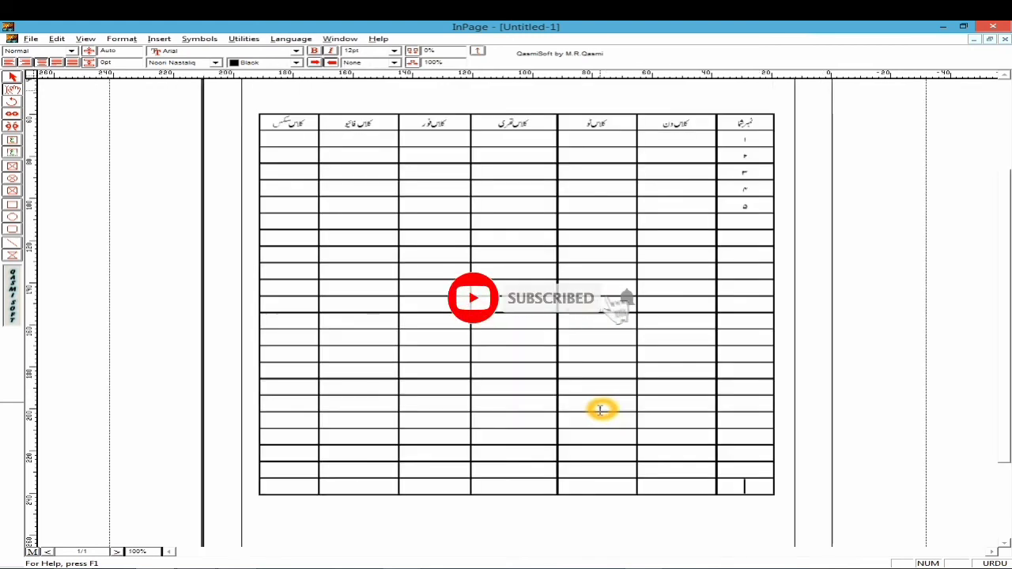
{"action": "key", "text": "Up"}
{"action": "key", "text": "Up"}
{"action": "key", "text": "Up"}
{"action": "key", "text": "Up"}
{"action": "key", "text": "Up"}
{"action": "key", "text": "Up"}
{"action": "key", "text": "Up"}
{"action": "key", "text": "Up"}
{"action": "key", "text": "Up"}
{"action": "key", "text": "Up"}
{"action": "key", "text": "Up"}
{"action": "key", "text": "Up"}
{"action": "key", "text": "Up"}
{"action": "key", "text": "Up"}
{"action": "key", "text": "Up"}
{"action": "key", "text": "Up"}
{"action": "key", "text": "Up"}
{"action": "key", "text": "Up"}
{"action": "key", "text": "Up"}
{"action": "key", "text": "Up"}
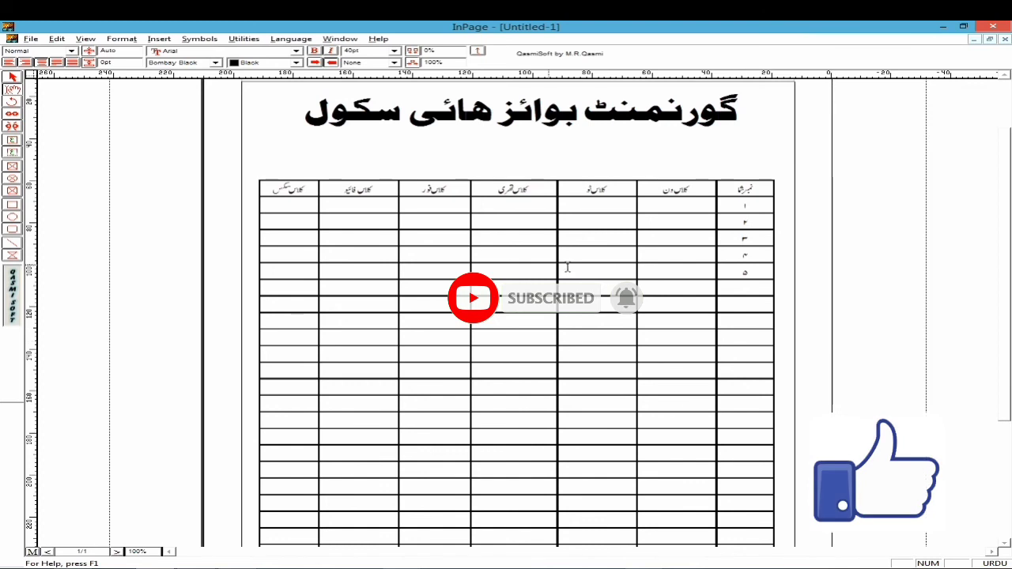
{"action": "left_click", "coordinate": [480, 257]}
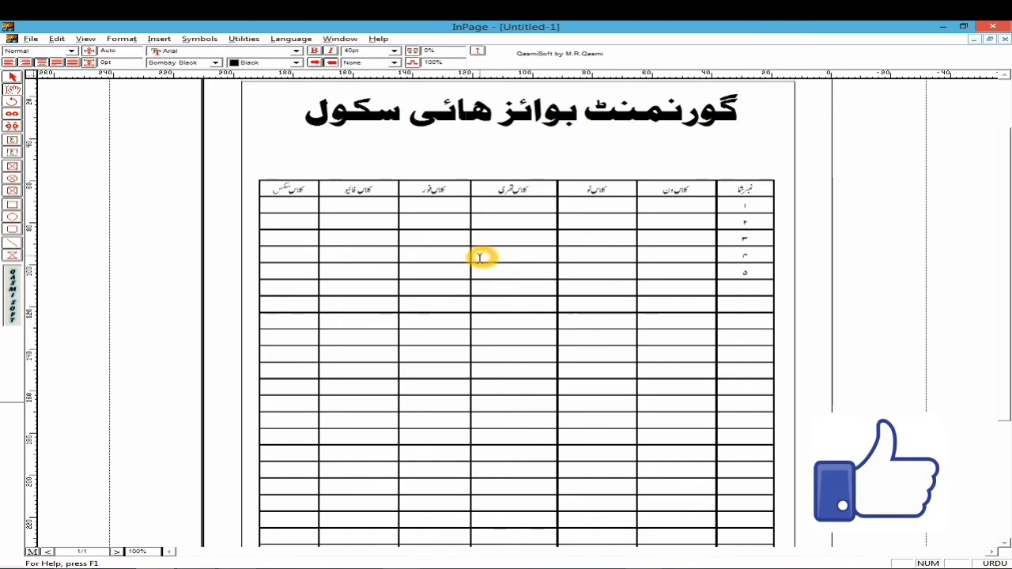